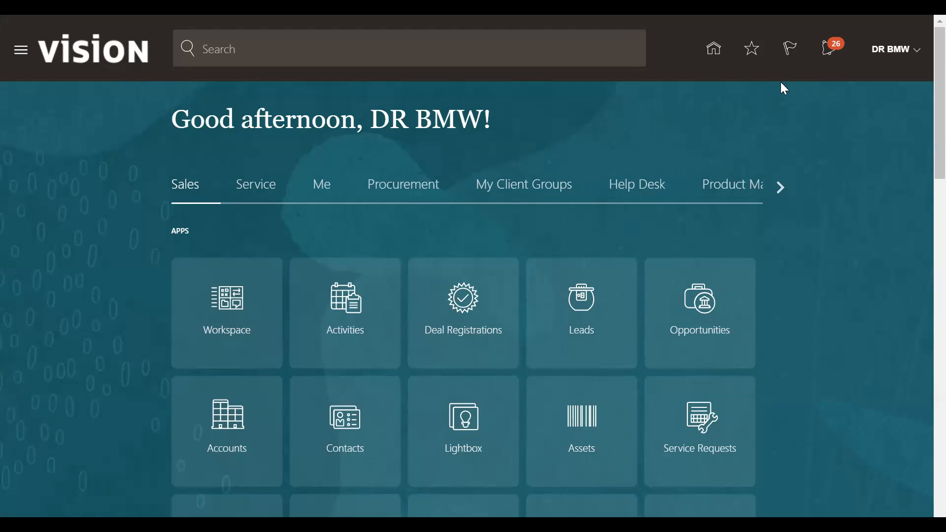
Open the BMW Implementation Project from the implementation projects in Setup and Maintenance.
click(889, 54)
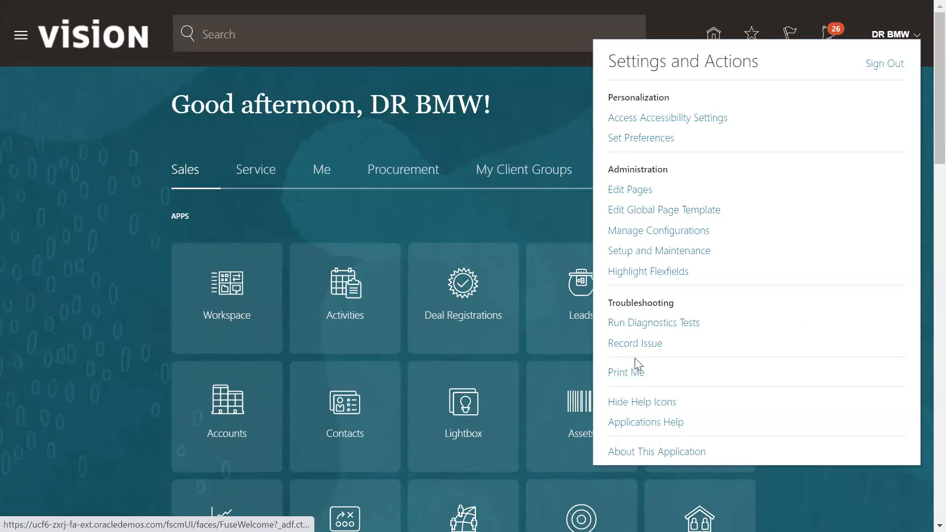
click(624, 252)
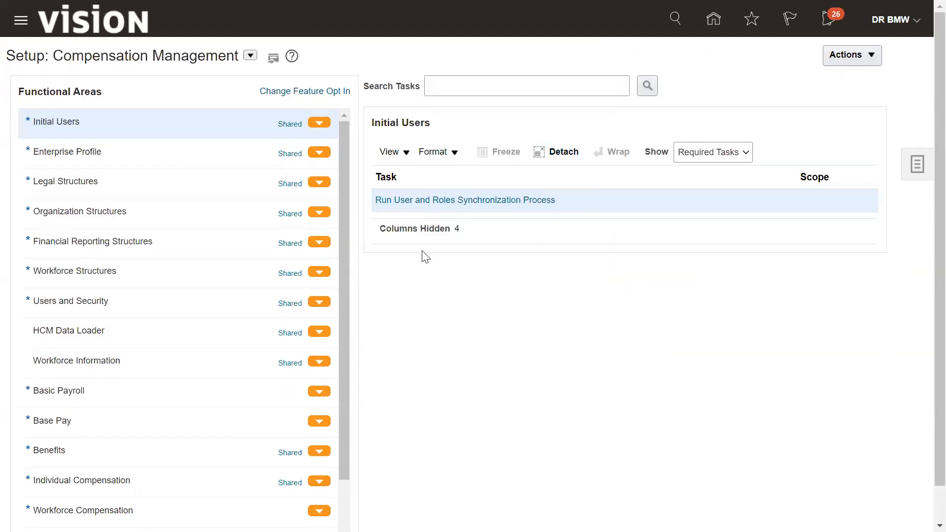
click(912, 179)
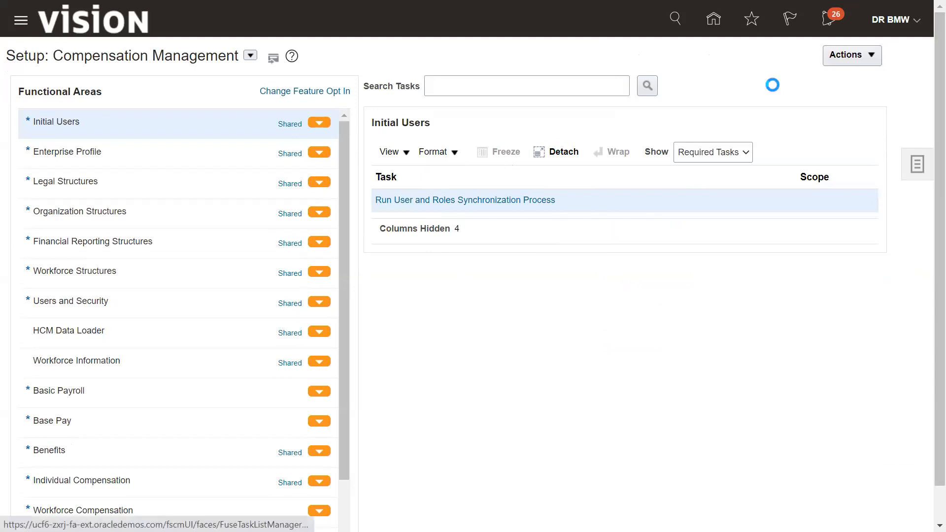
click(817, 58)
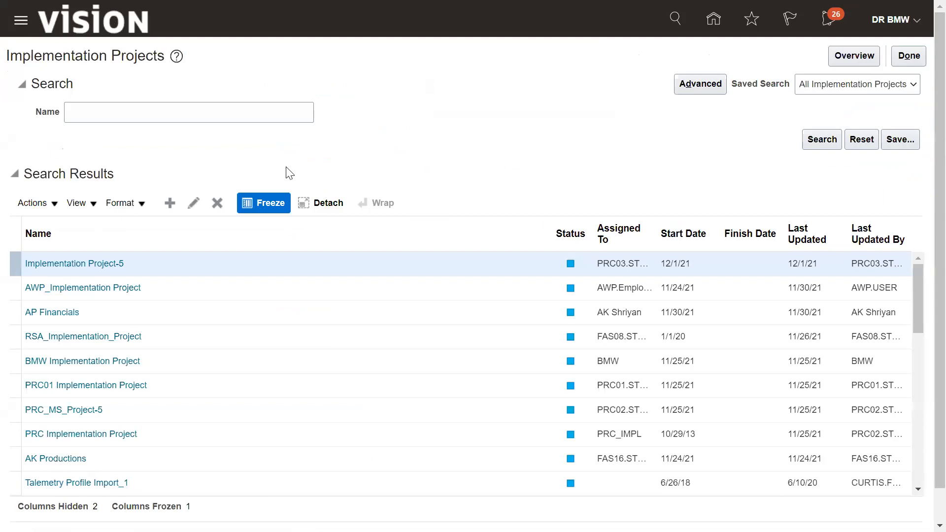
click(43, 361)
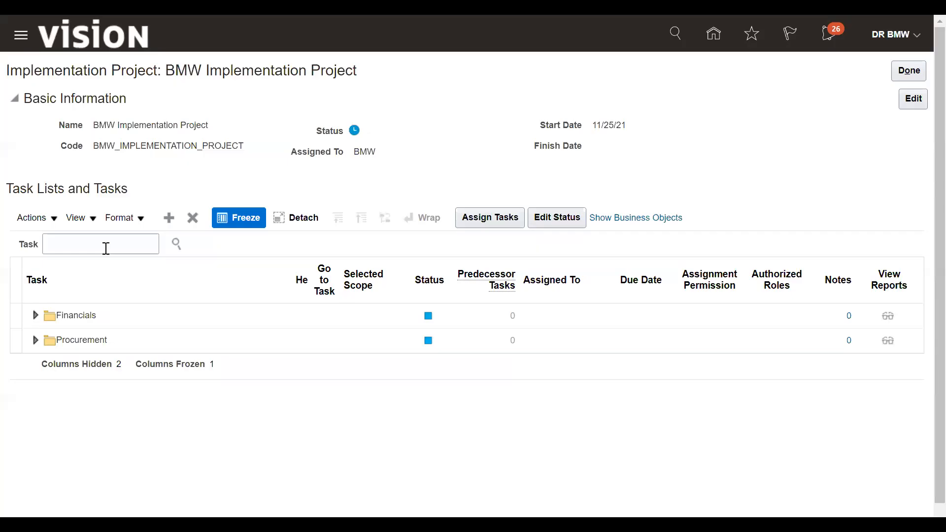
Find the Manage Payment Process Profiles task under Financials and go to that task.
click(106, 232)
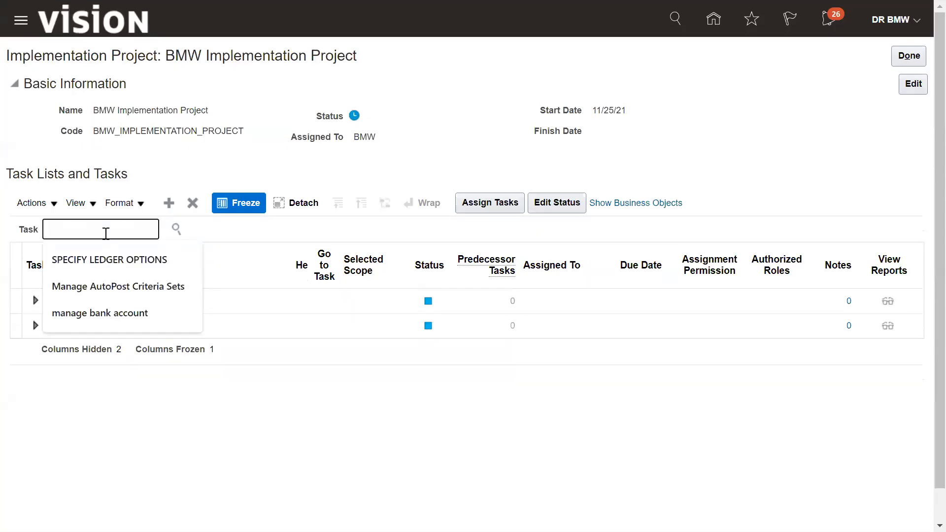
text(Manage Payme)
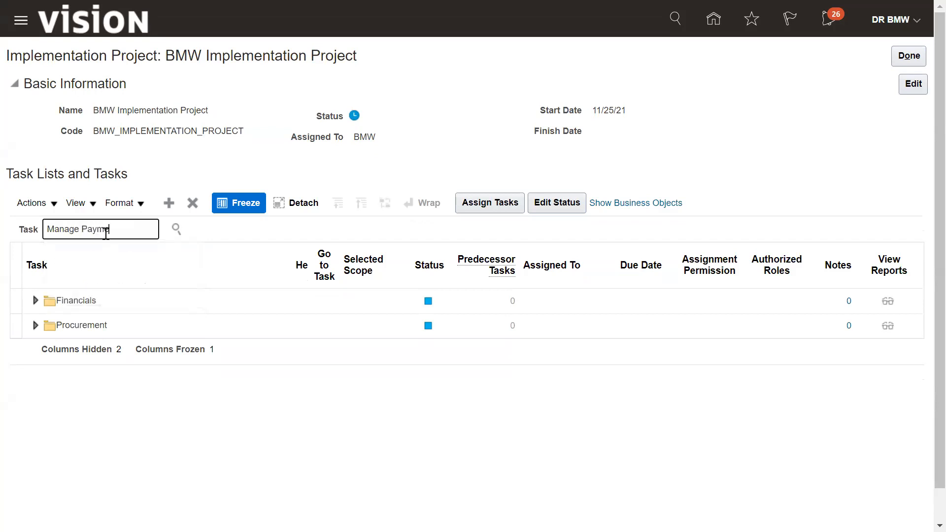
text(nt Process profile)
key(Return)
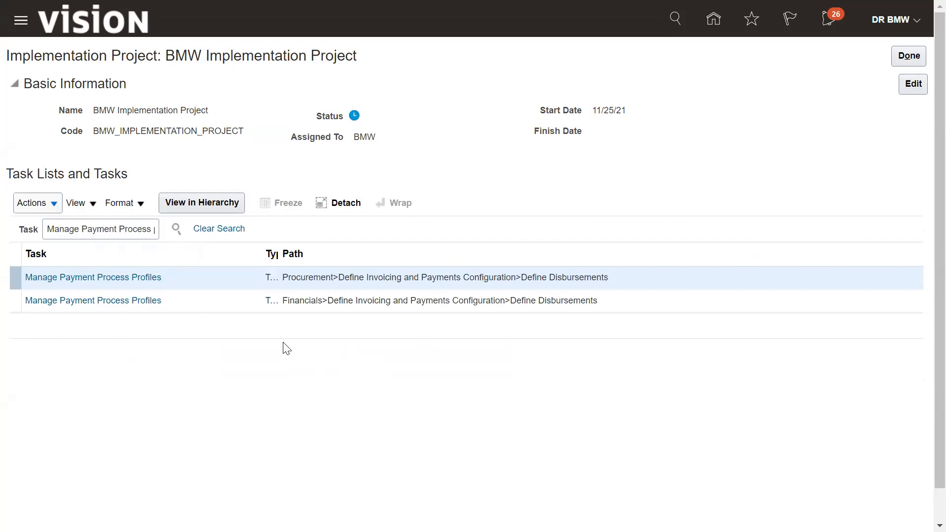
click(122, 301)
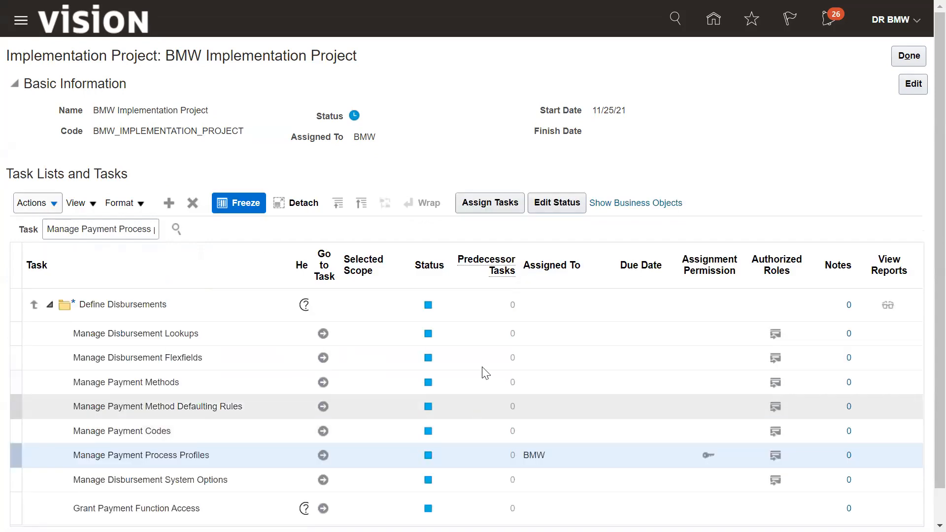
click(322, 455)
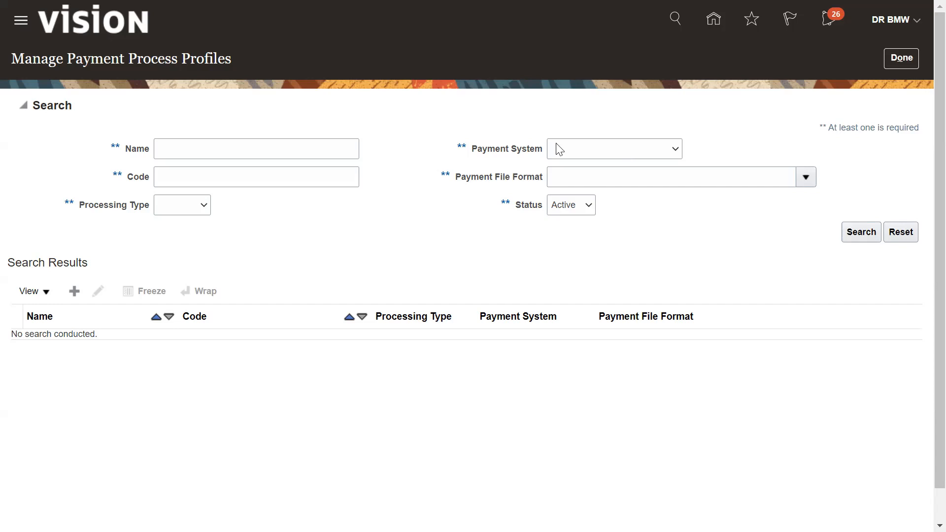
Create a new payment process profile named "RBS Payment Process Profile".
click(74, 291)
click(269, 118)
text(RBS)
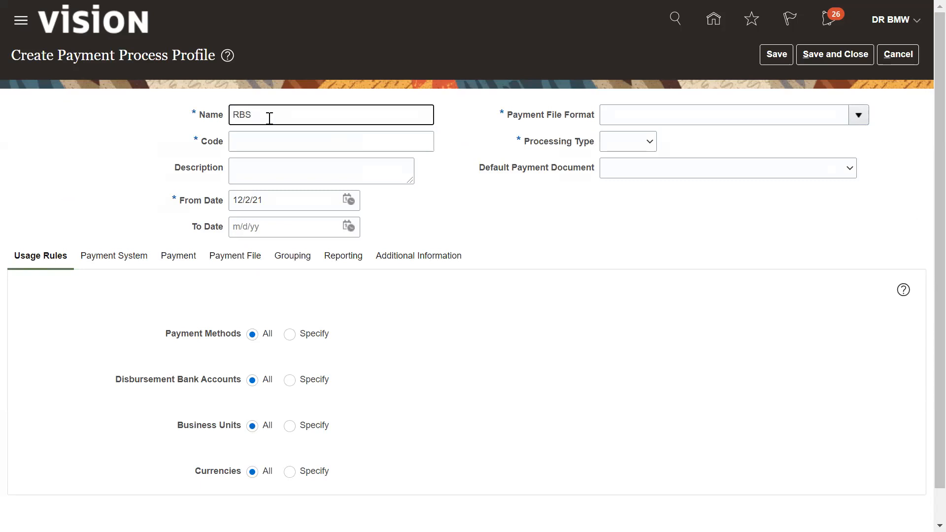
text( Pr)
text(ayment Proc)
text(ess)
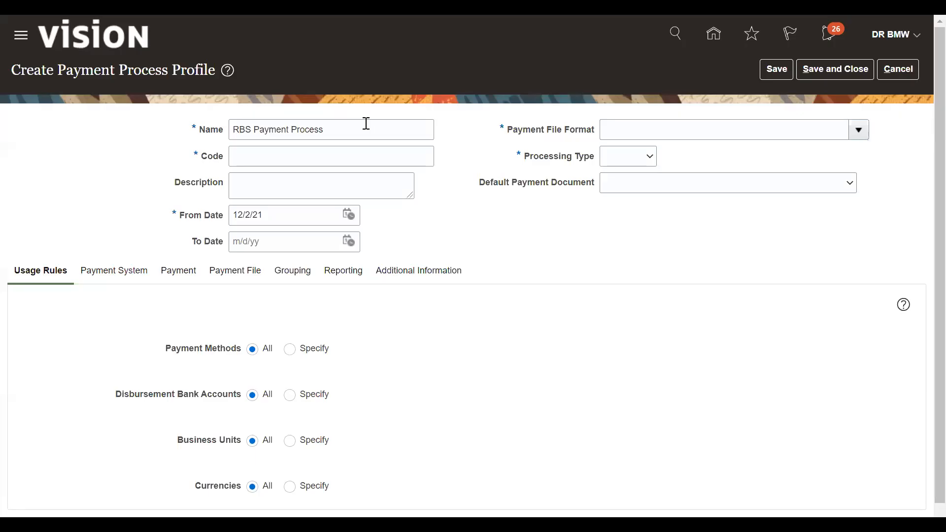
click(366, 124)
text(Profile)
key(Tab)
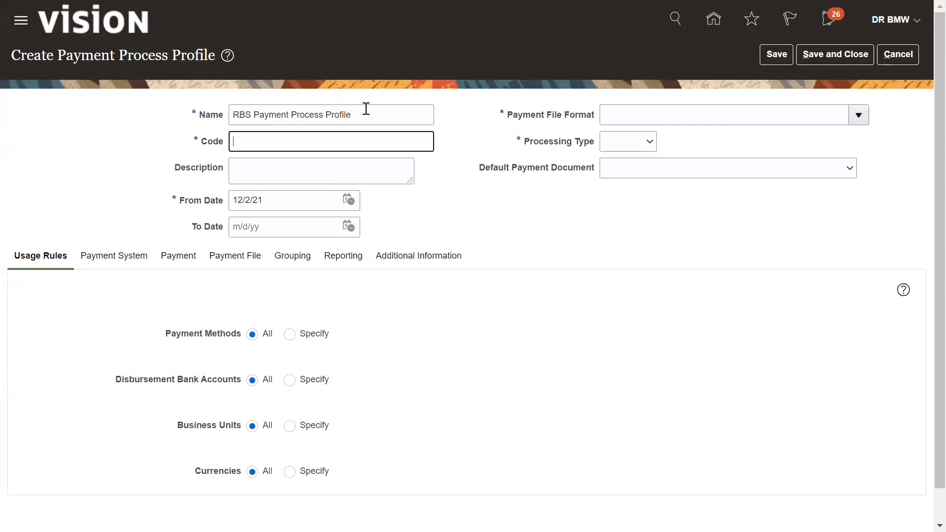
Enter RBS_PPP as the profile's code and copy the profile name into its description.
text(RBS_PPP)
drag(355, 118, 248, 116)
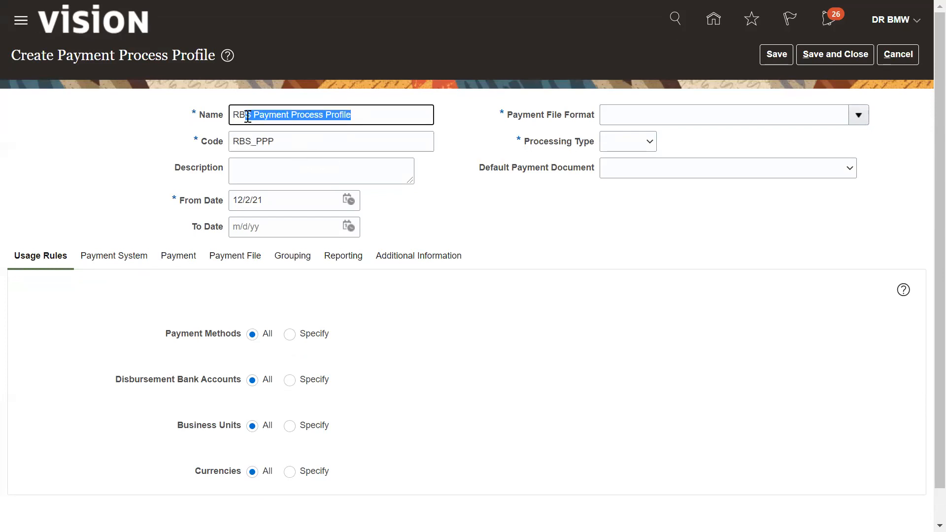
key(shift+Left)
key(shift+Left)
key(ctrl+c)
click(246, 172)
key(ctrl+v)
click(523, 231)
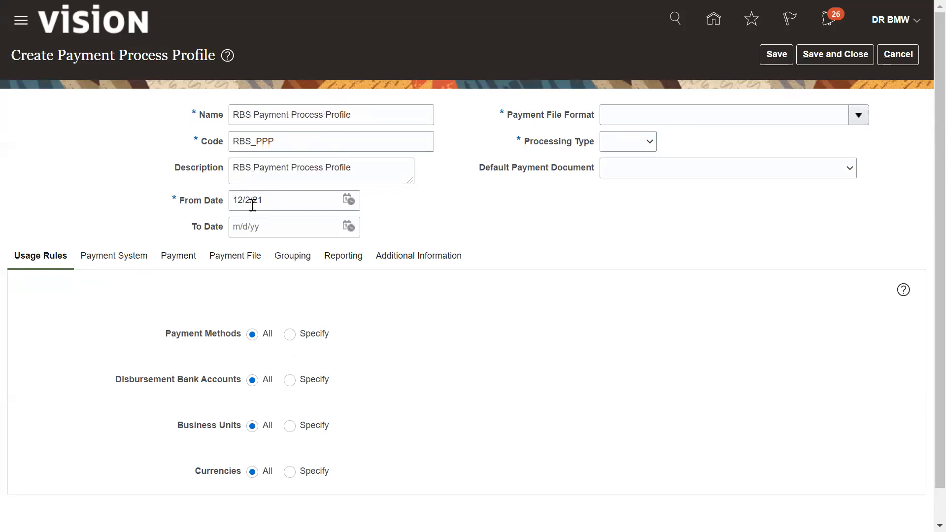
Set the profile's From Date to 1/1/21.
click(348, 202)
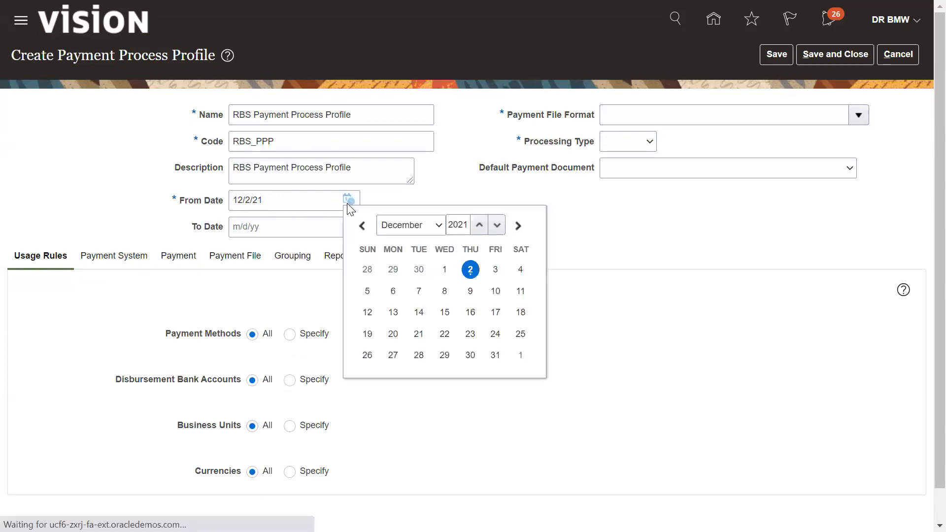
click(437, 226)
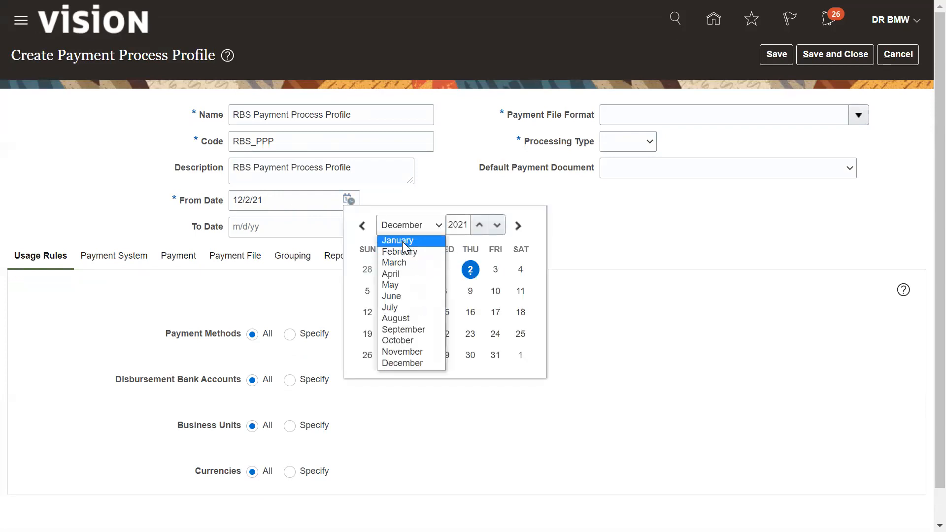
click(402, 241)
click(493, 270)
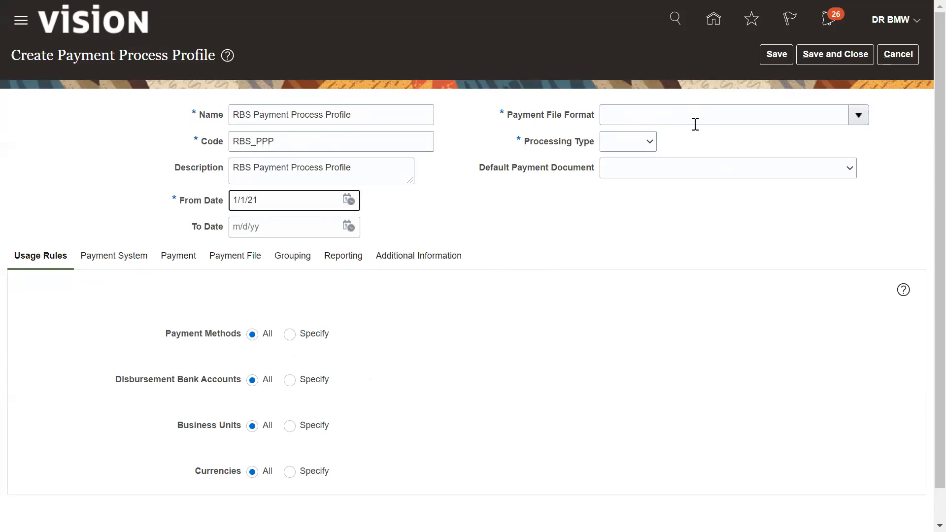
Set the payment file format to Standard Check Format and the processing type to Printed.
click(858, 116)
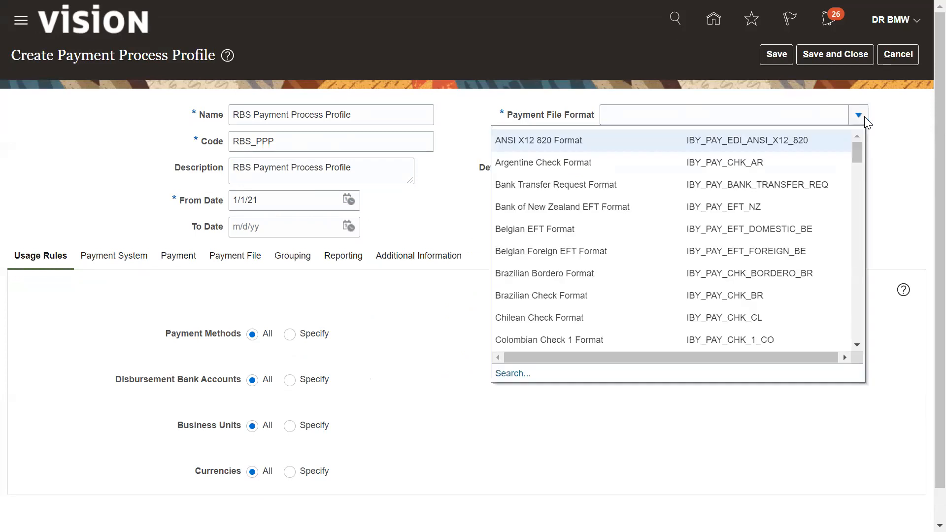
click(692, 113)
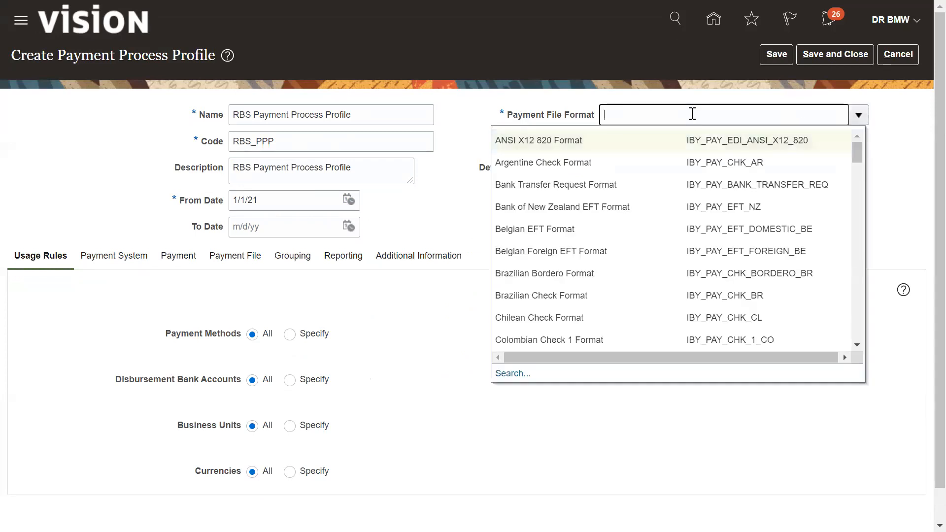
text(sTANDARD)
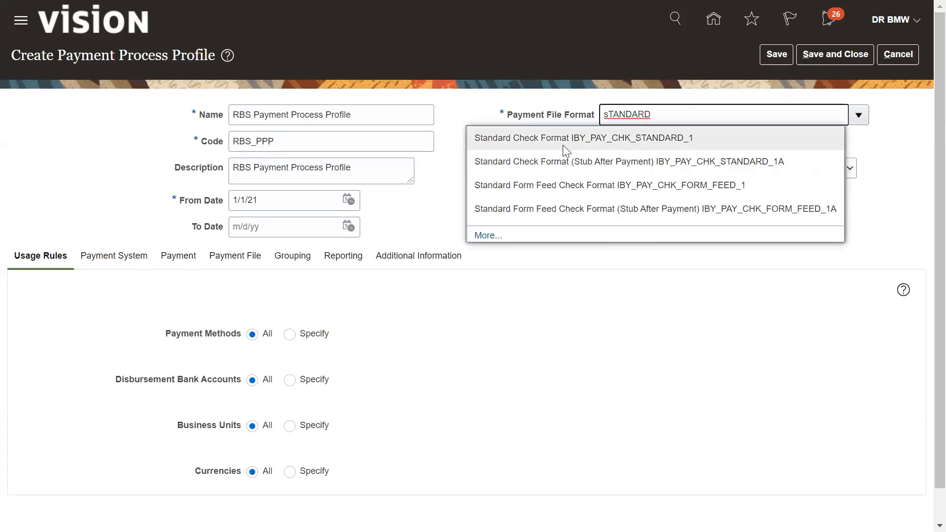
click(560, 147)
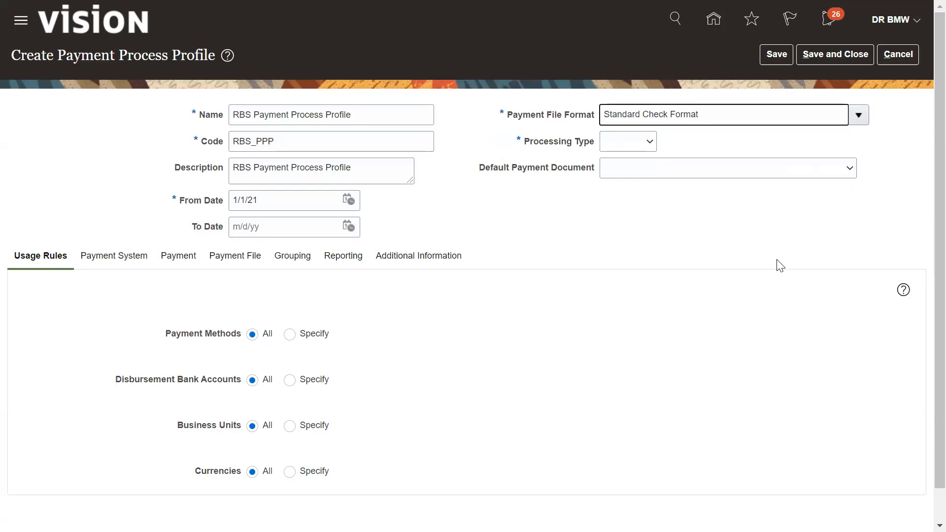
click(646, 148)
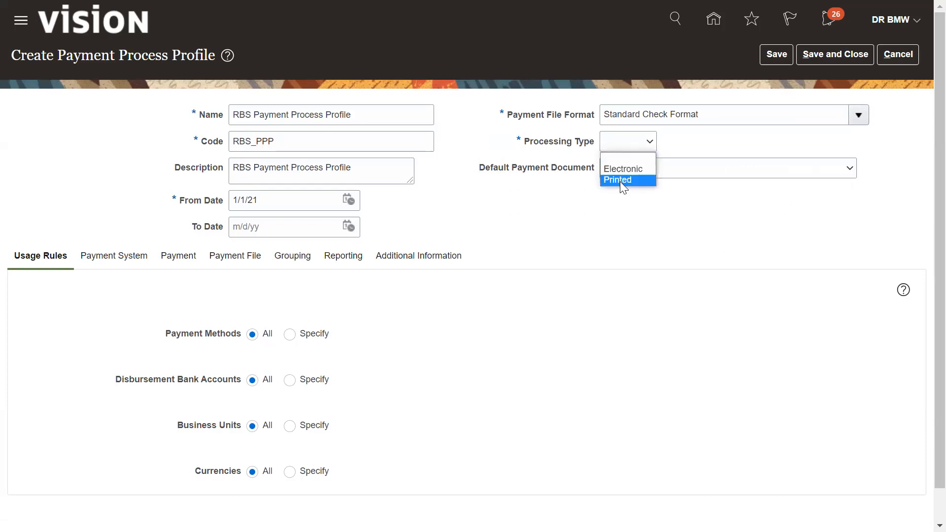
click(619, 181)
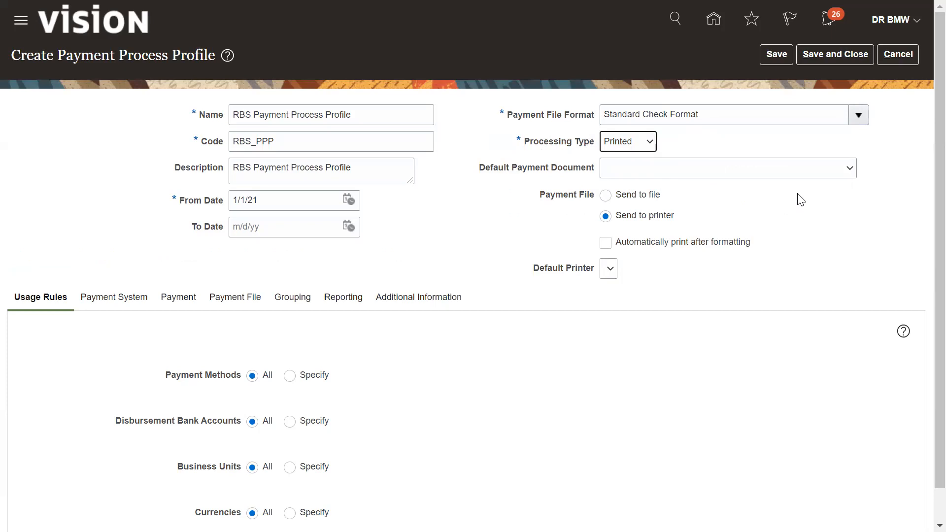
click(650, 140)
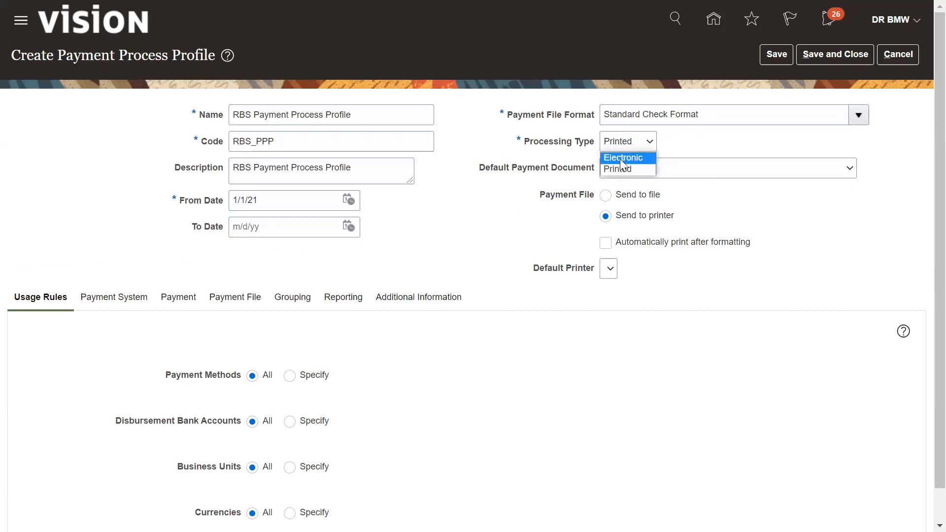
click(506, 182)
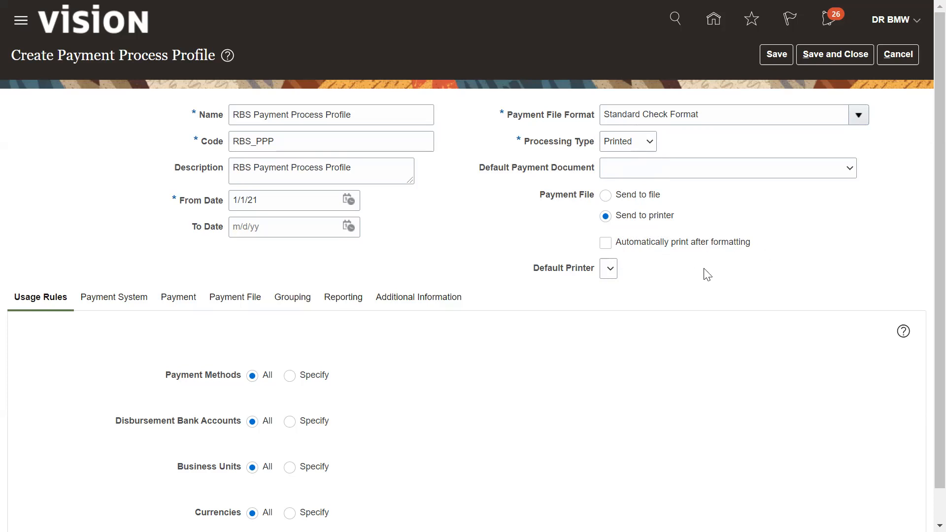
click(605, 242)
click(606, 244)
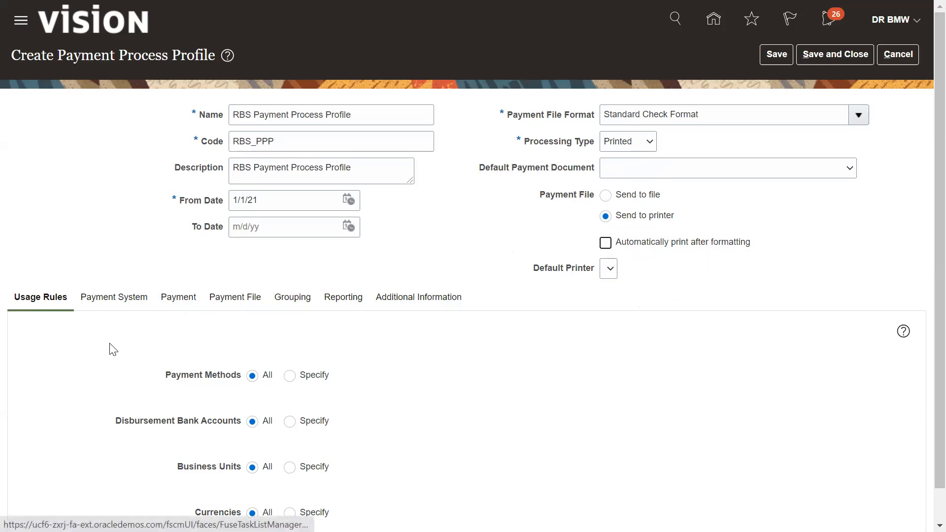
Try restricting the usage rules' payment methods to Check, and revert them to All.
scroll(925, 290, down, 1)
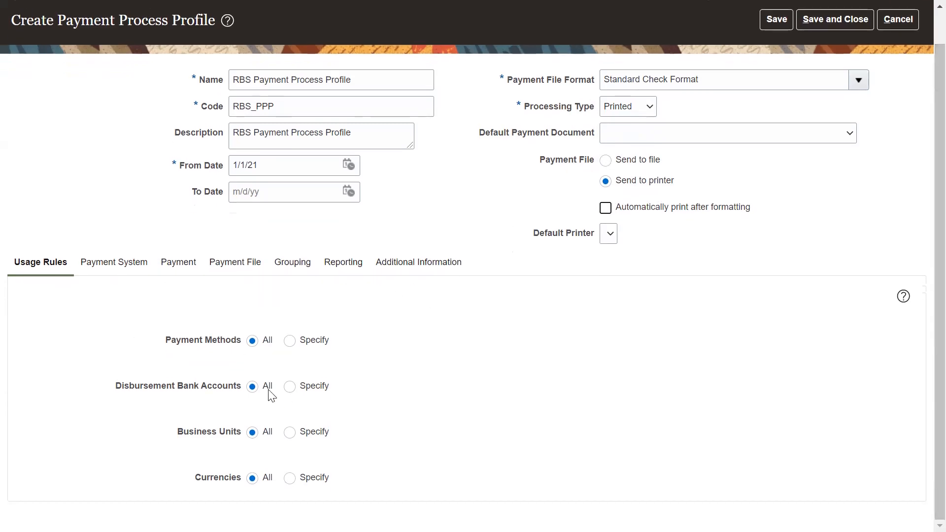
click(290, 342)
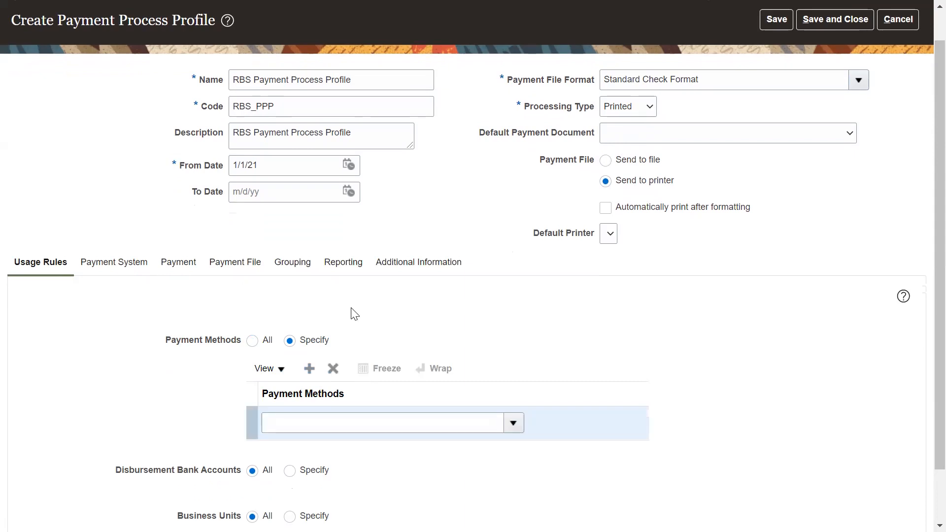
click(513, 423)
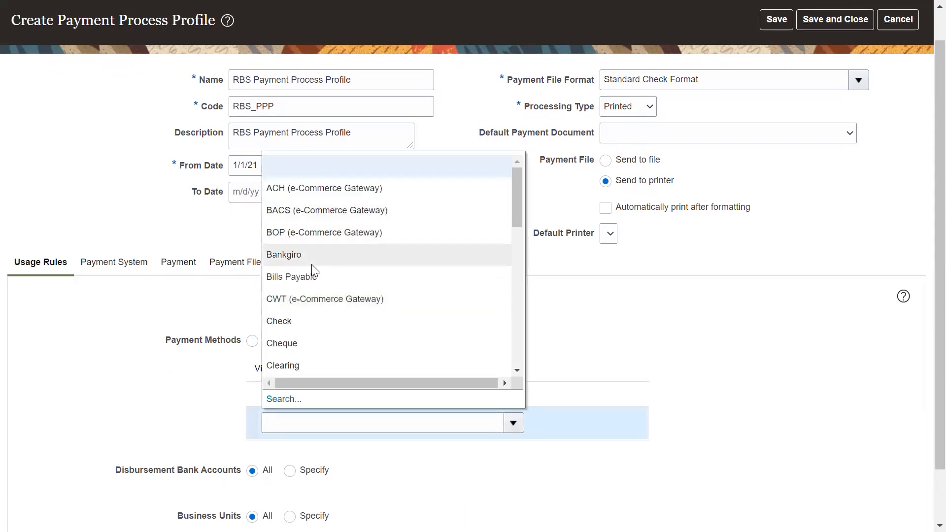
click(279, 321)
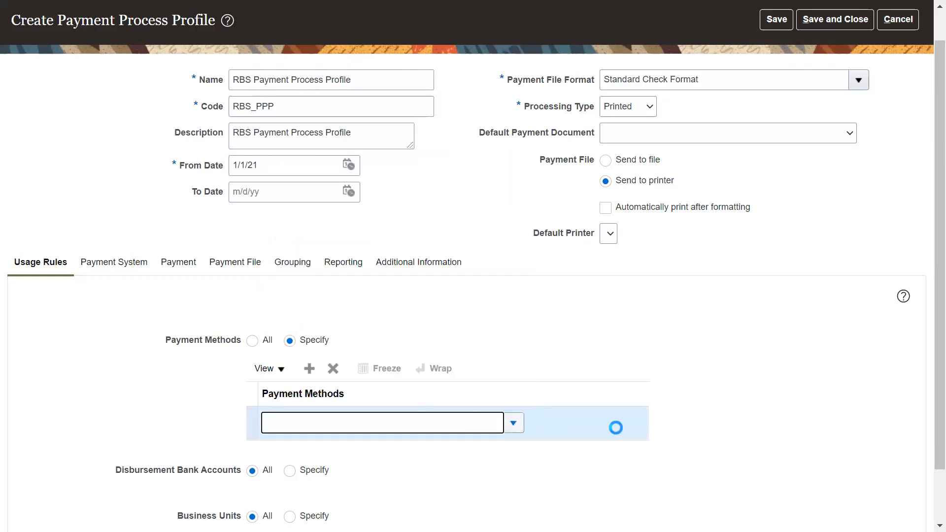
click(333, 370)
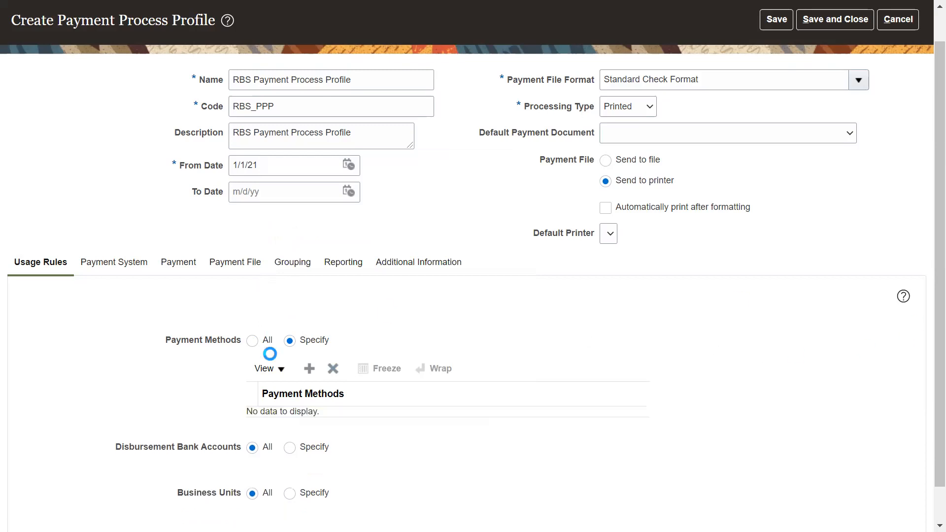
click(252, 341)
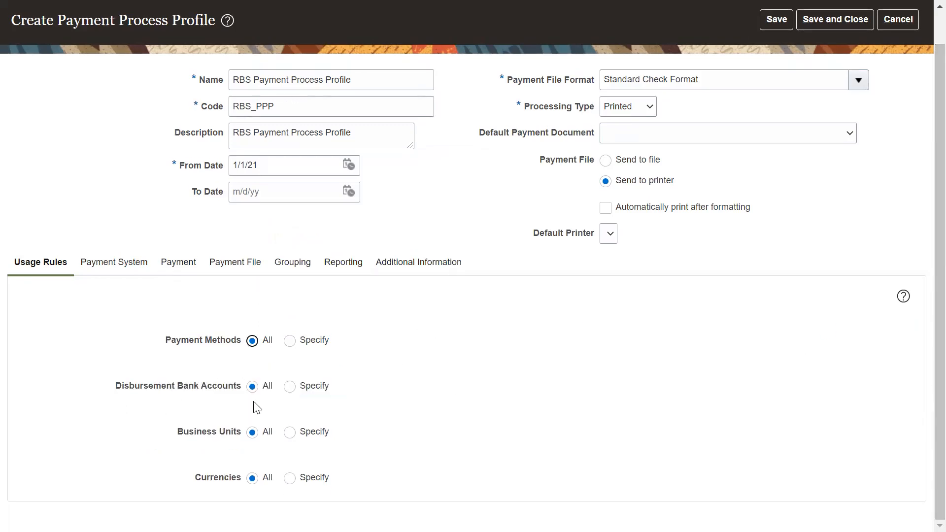
Restrict the usage rules to specified disbursement bank accounts, add an account row, and try entering RBS.
click(290, 387)
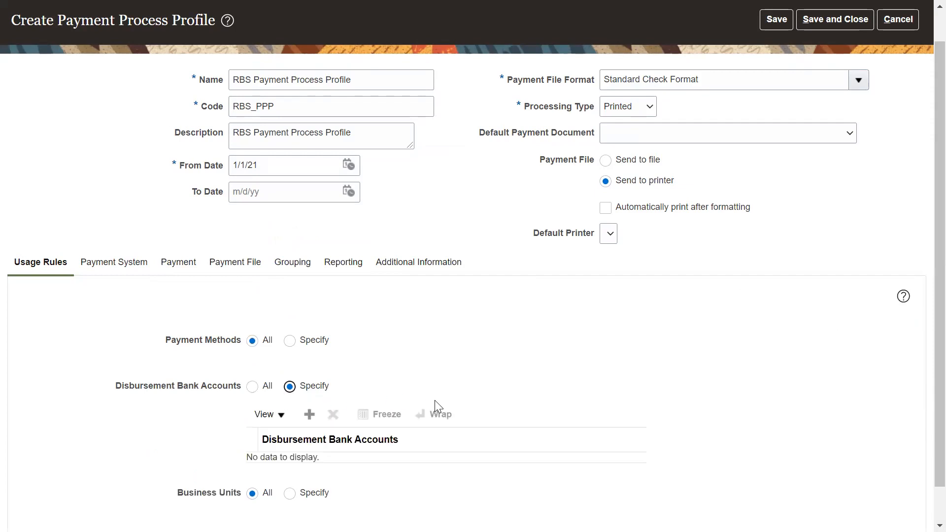
click(309, 416)
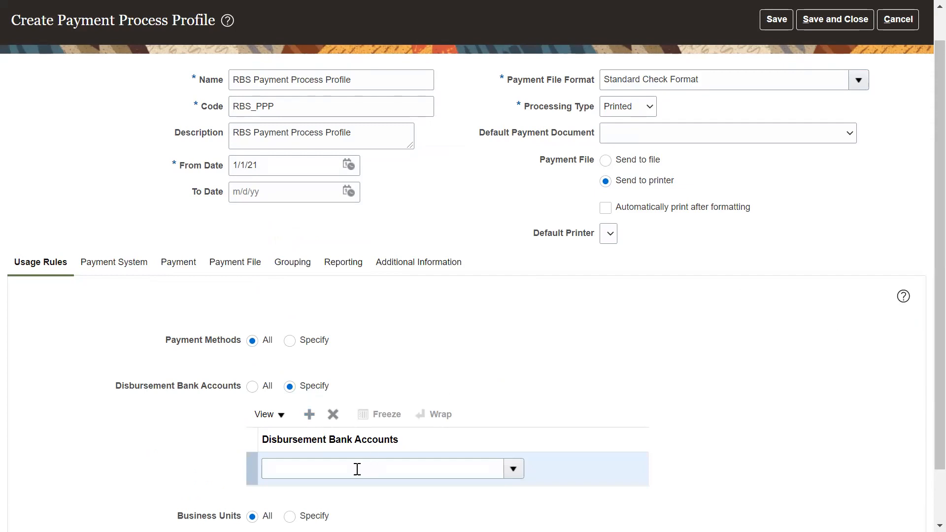
click(357, 469)
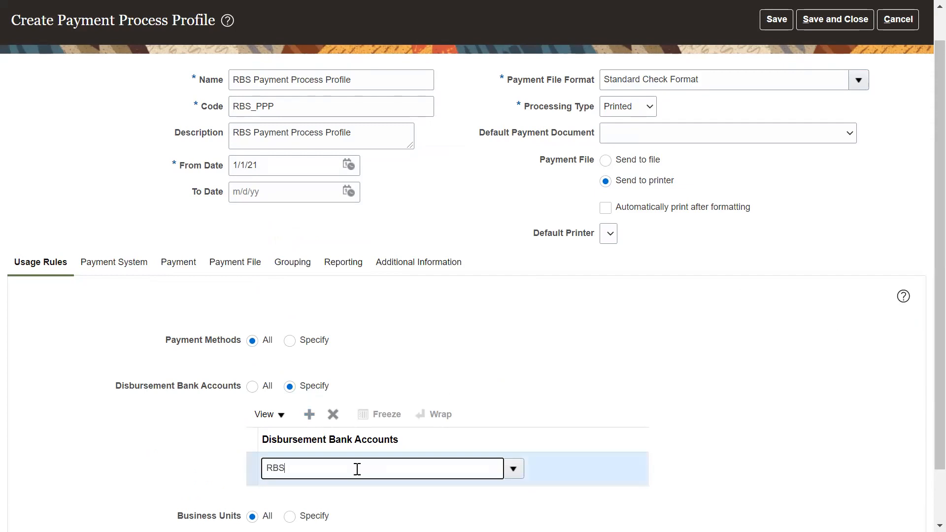
text(RBS)
scroll(926, 440, down, 1)
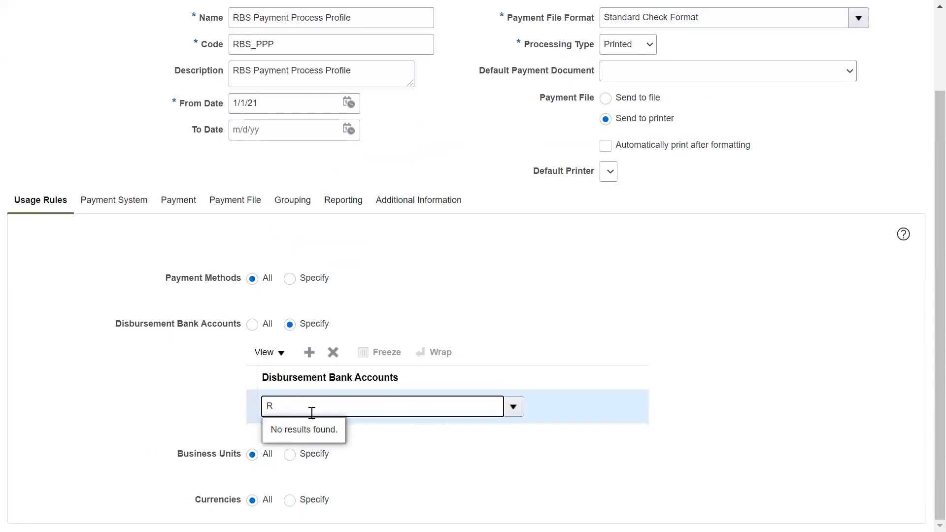
key(BackSpace)
Search the available disbursement bank accounts for RBS.
click(514, 406)
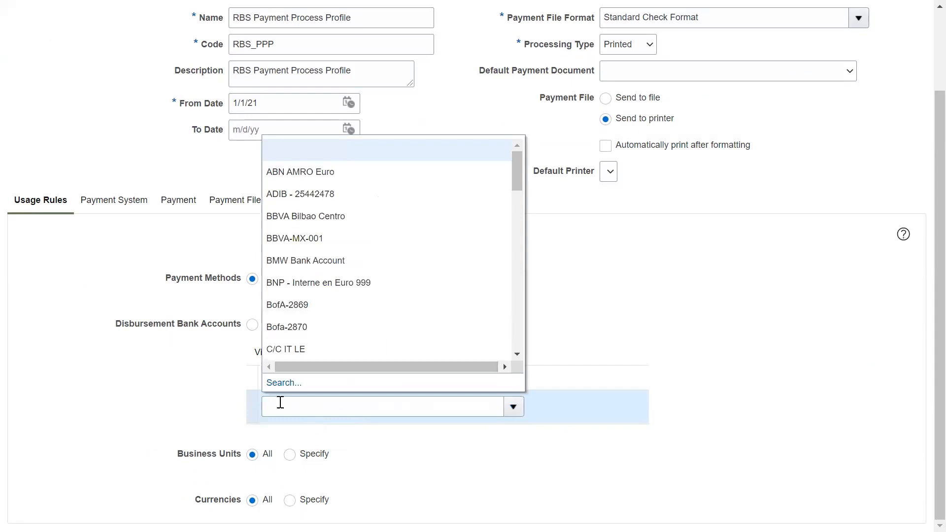
click(283, 383)
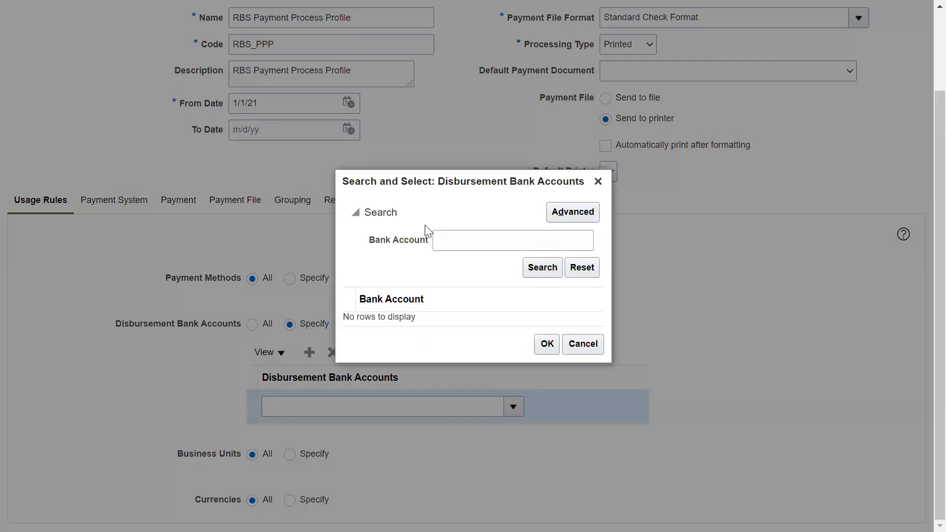
click(475, 235)
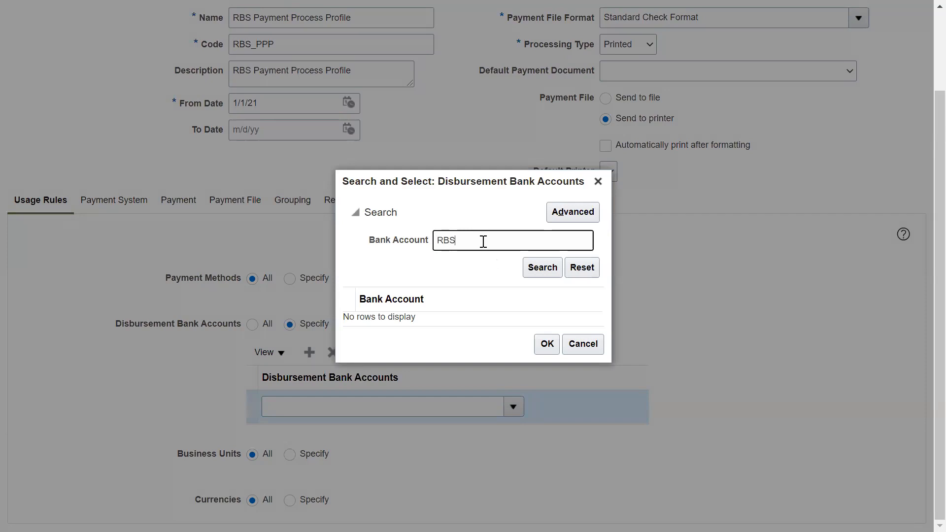
click(532, 268)
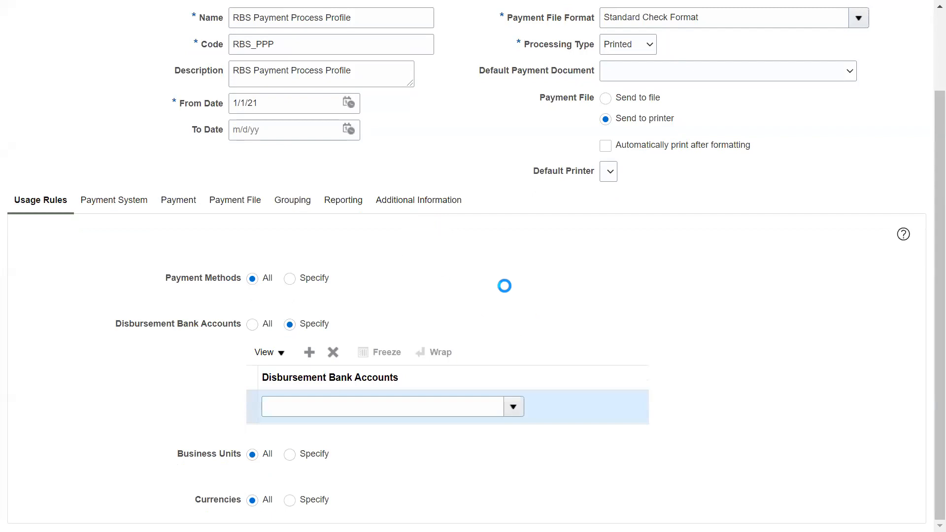
Search the bank accounts again, shortening the term to R, and assign RSA_BANK_ACCOUNT as the disbursement bank account.
click(274, 384)
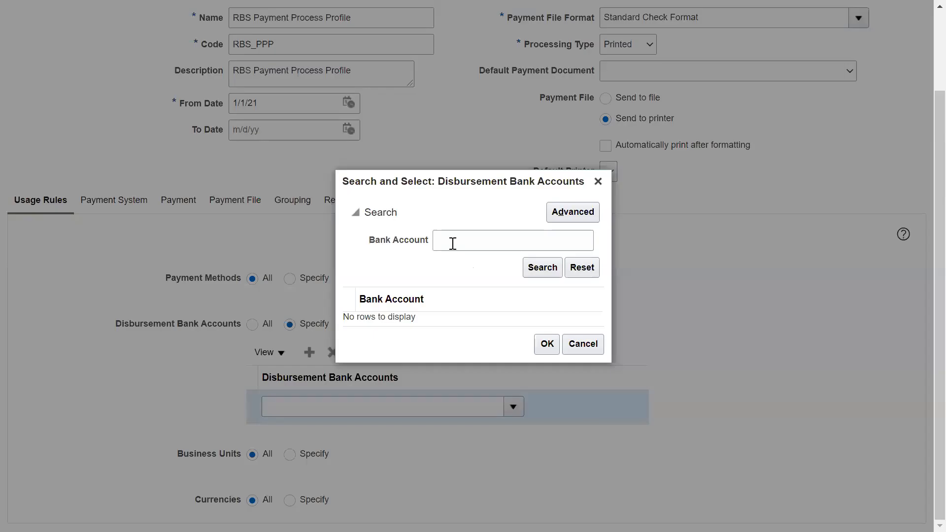
click(453, 243)
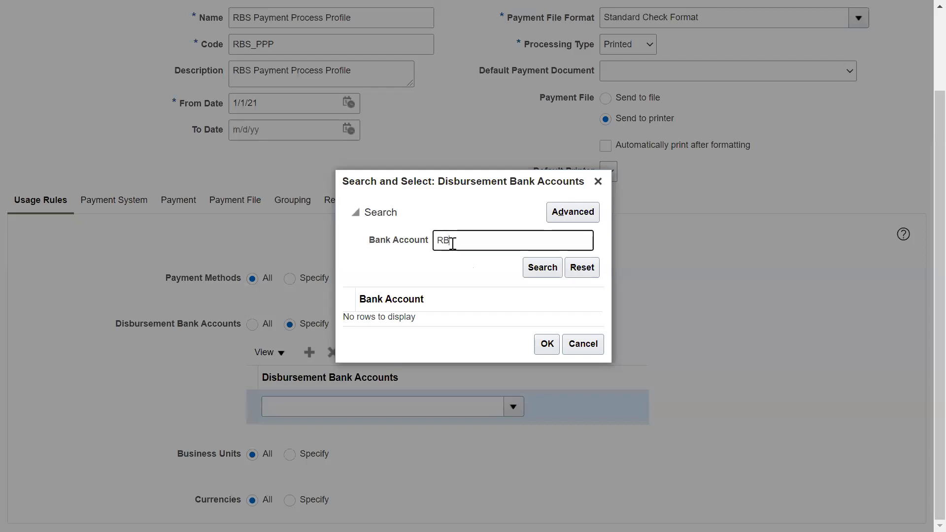
click(539, 269)
click(487, 241)
key(BackSpace)
click(536, 269)
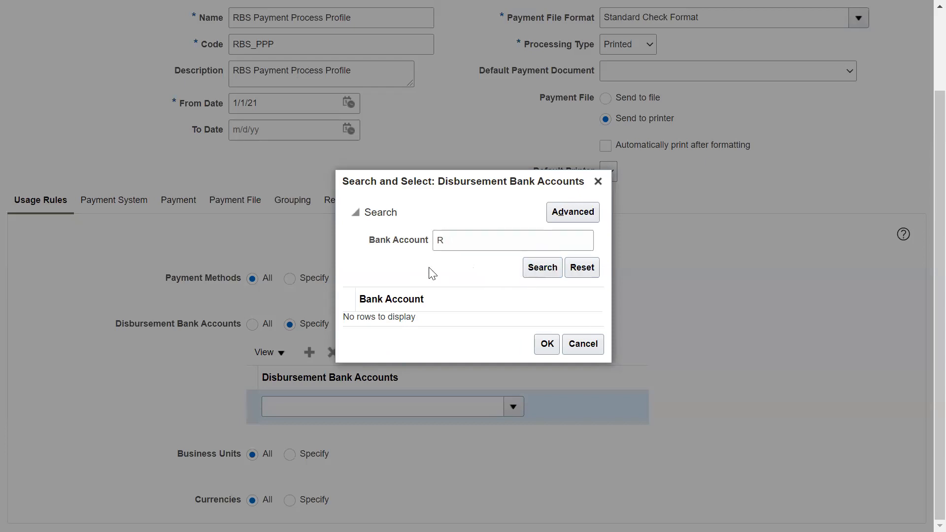
click(401, 317)
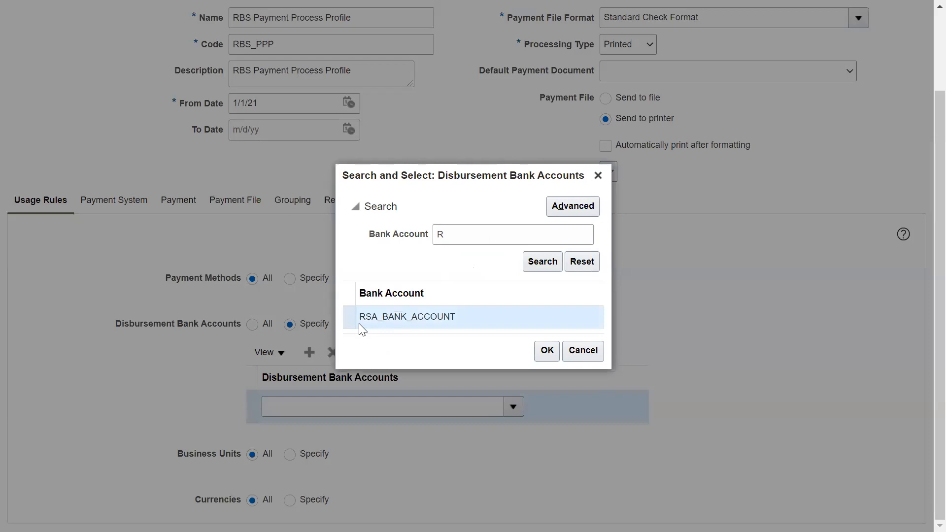
click(544, 349)
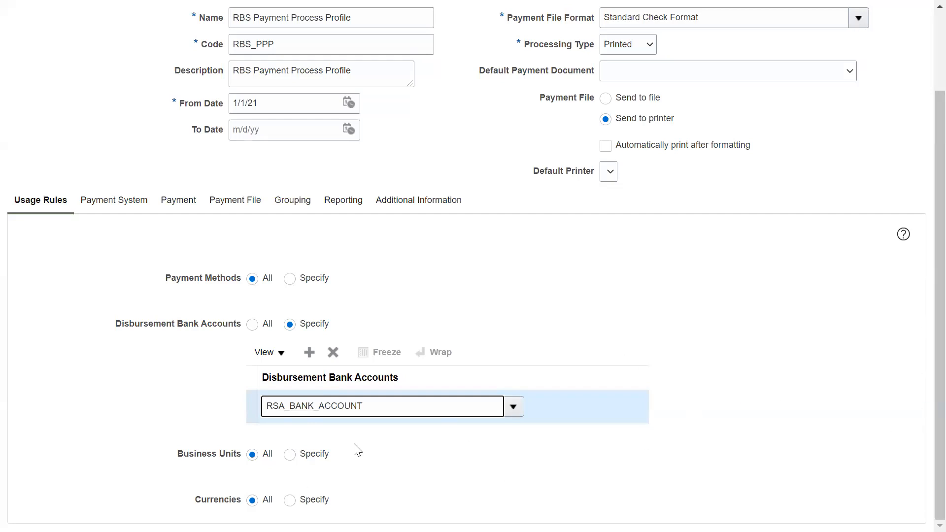
Restrict the usage rules to specified business units and add BMW BU New.
click(288, 456)
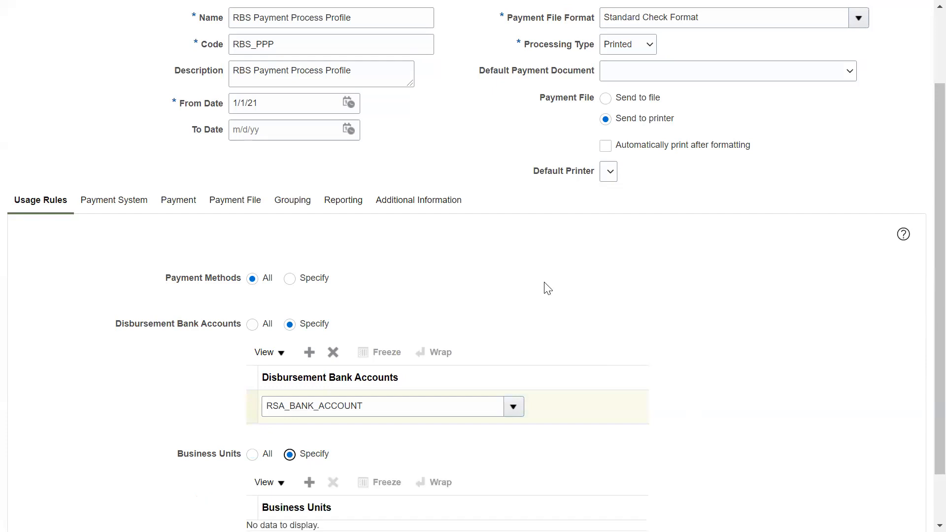
scroll(923, 327, down, 1)
click(309, 423)
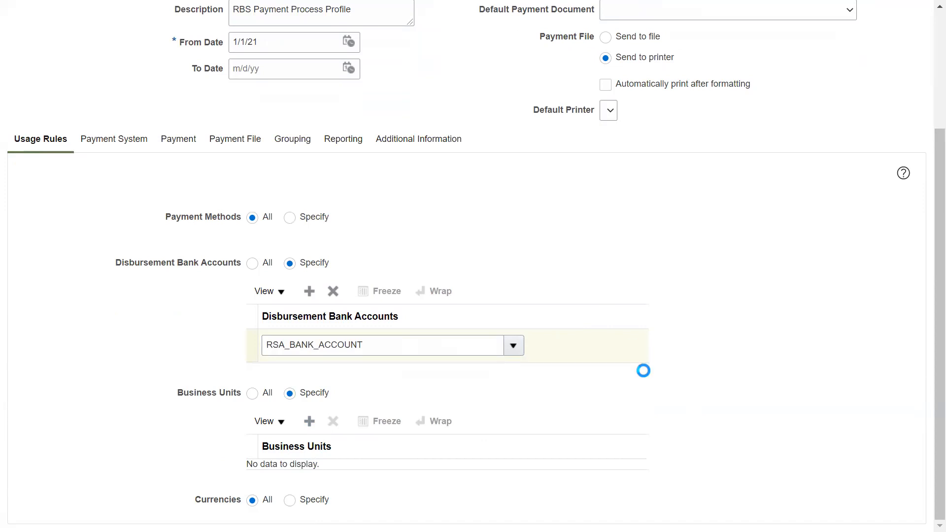
click(350, 481)
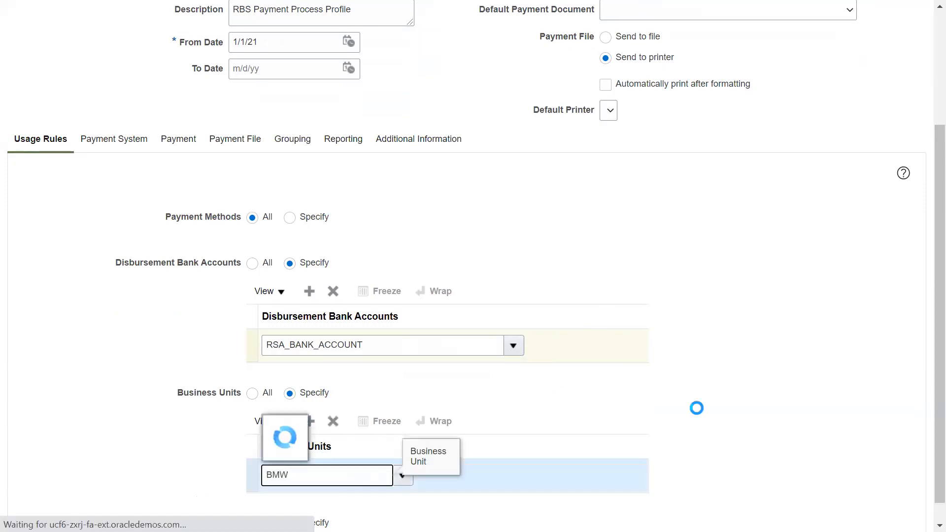
drag(938, 363, 938, 434)
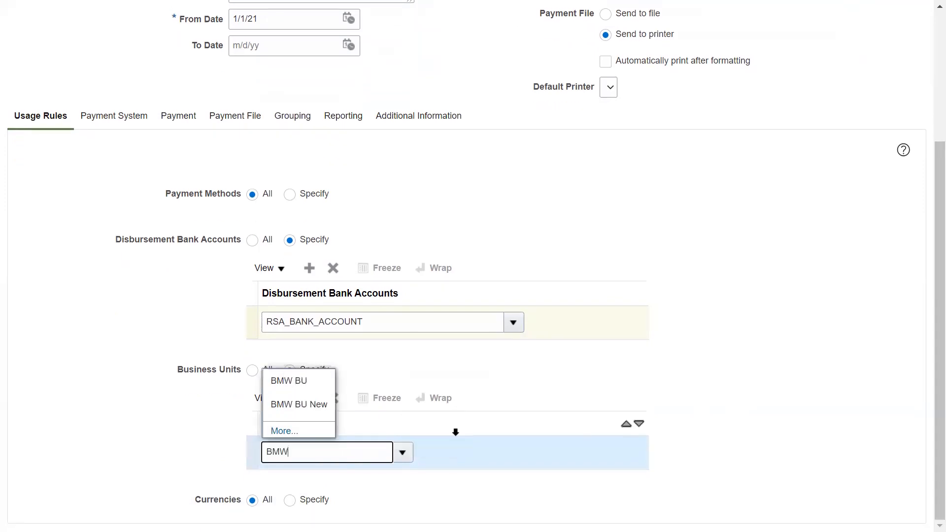
click(299, 404)
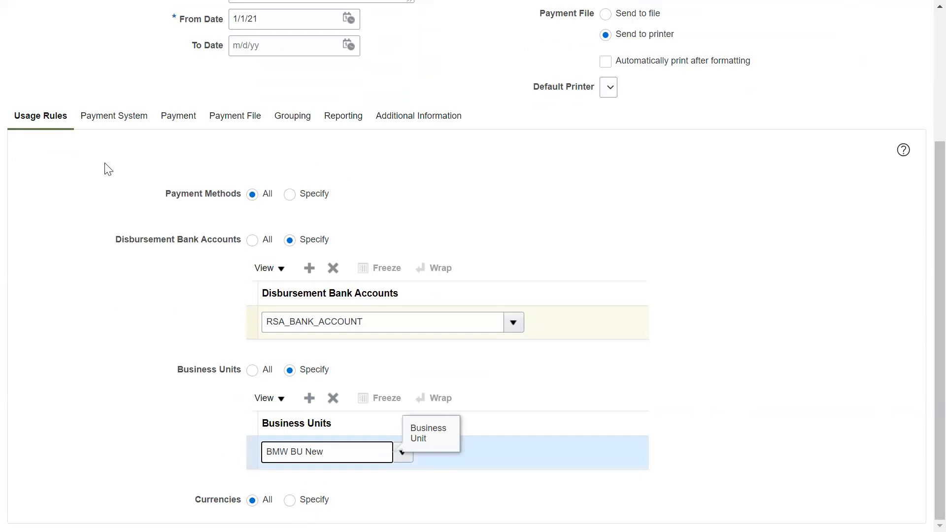
Examine the available payment systems, then the payment's document grouping rules and document limits.
click(106, 122)
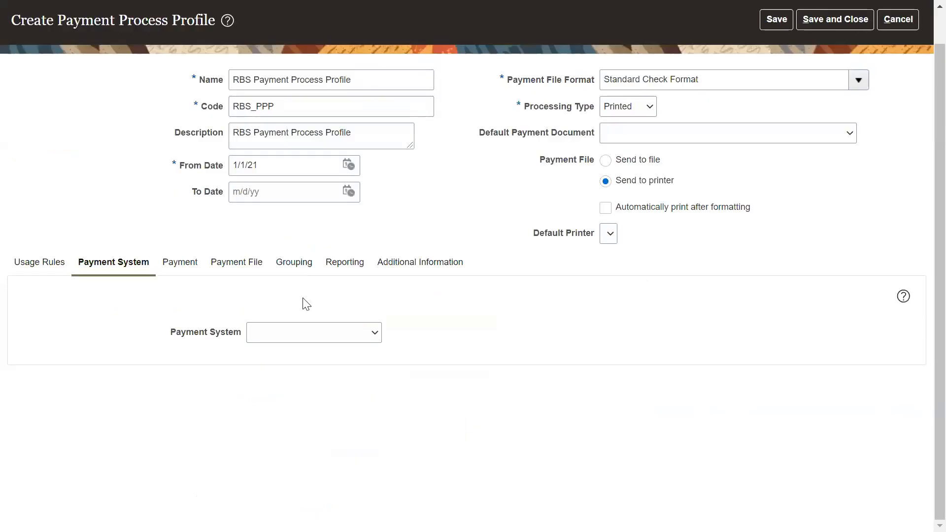
click(314, 332)
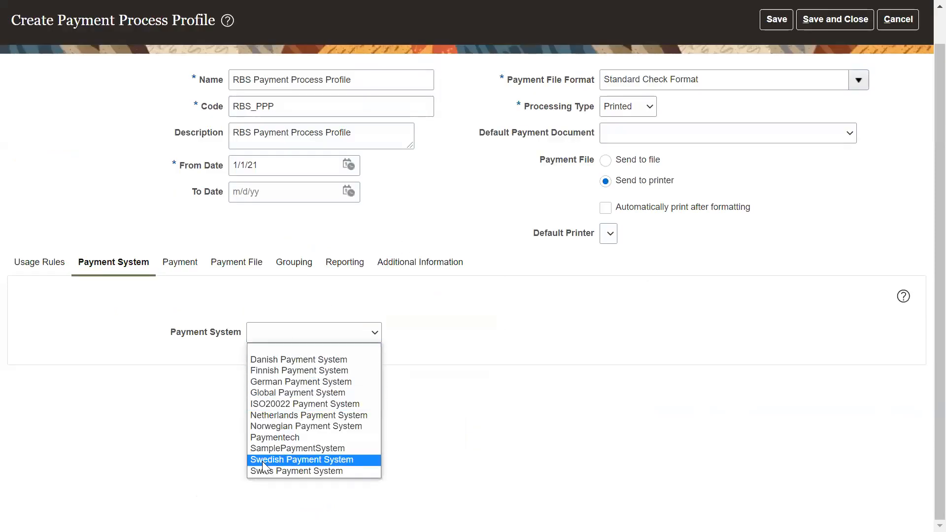
click(513, 434)
click(186, 264)
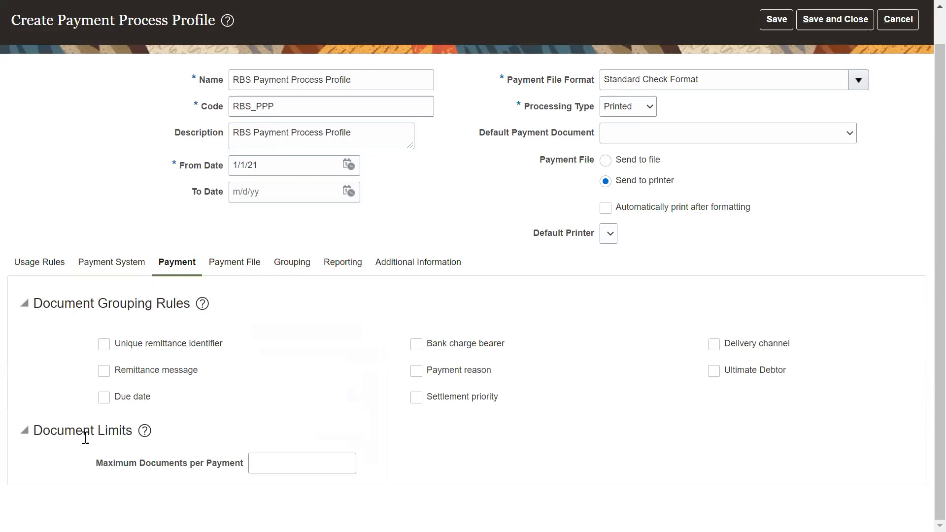
click(298, 466)
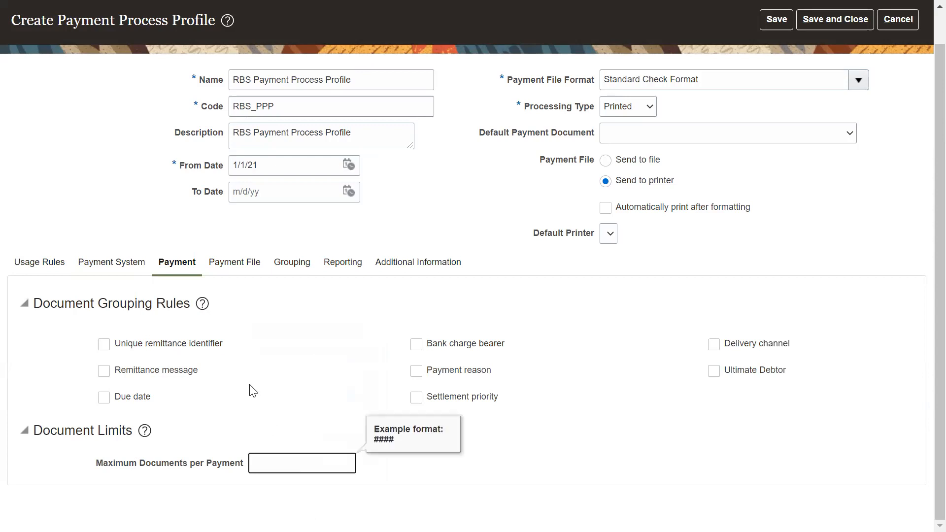
Examine the payment file's accompanying letter formats, creation rules and bank instructions, and the transaction grouping rules.
click(235, 261)
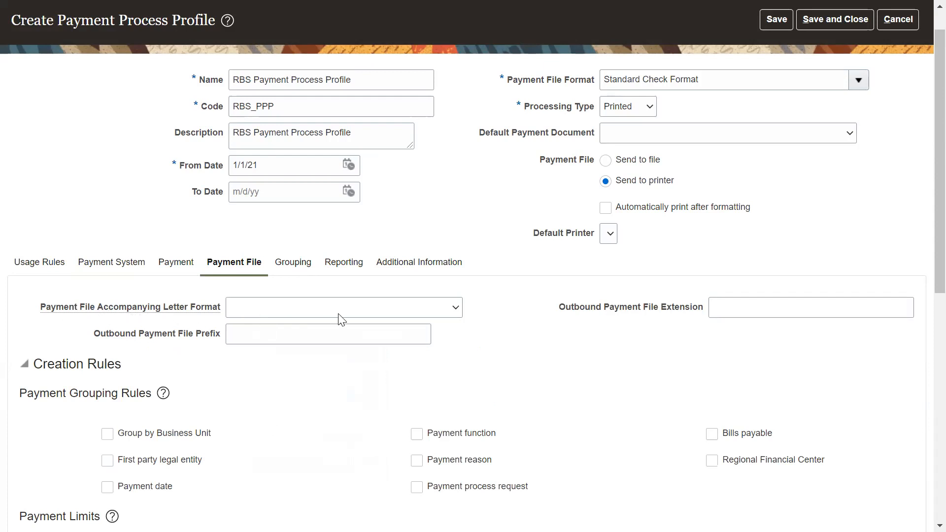
click(401, 311)
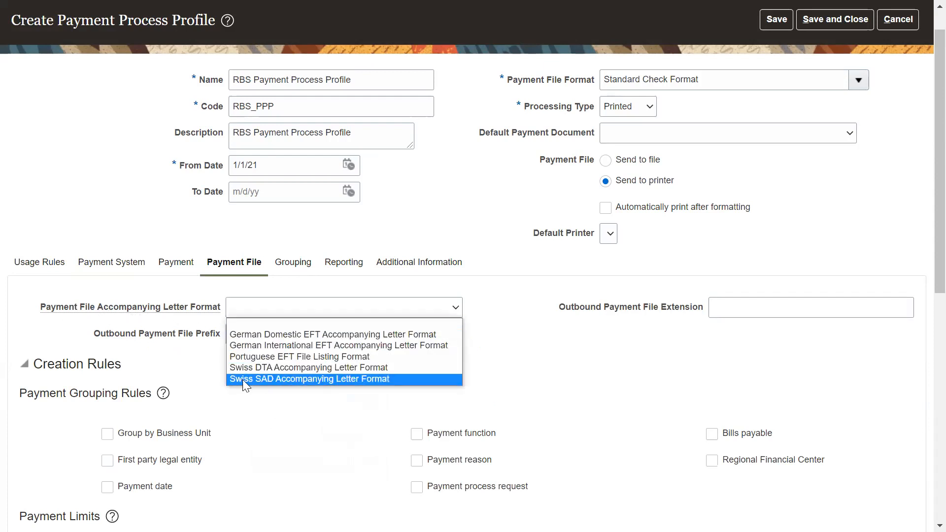
click(221, 367)
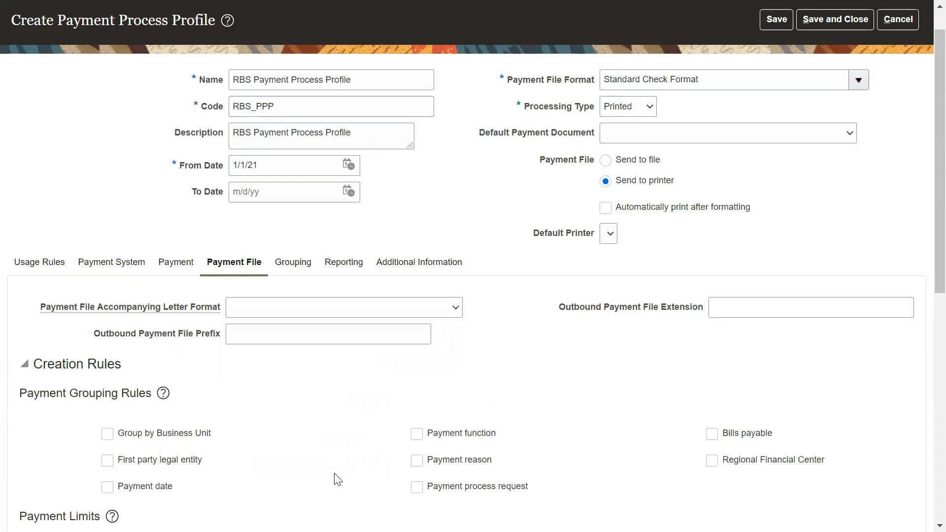
drag(925, 277, 925, 491)
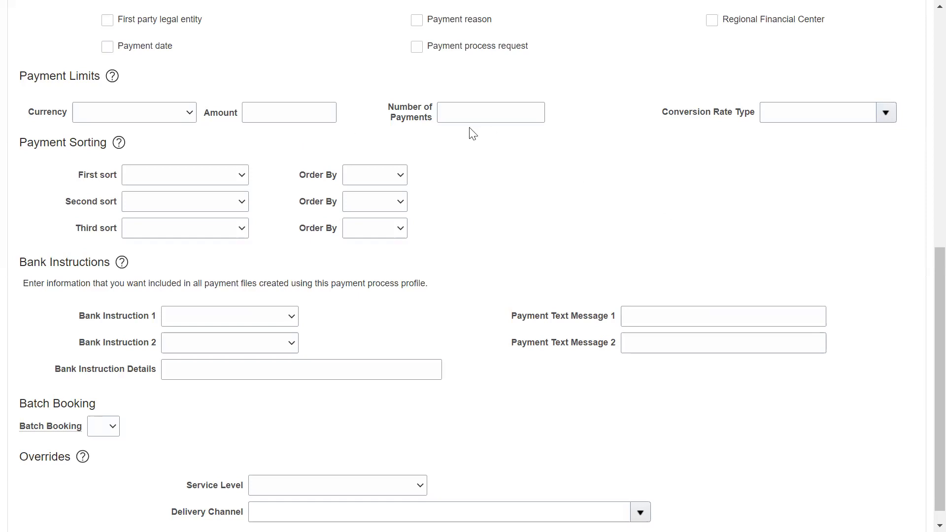
scroll(923, 372, down, 1)
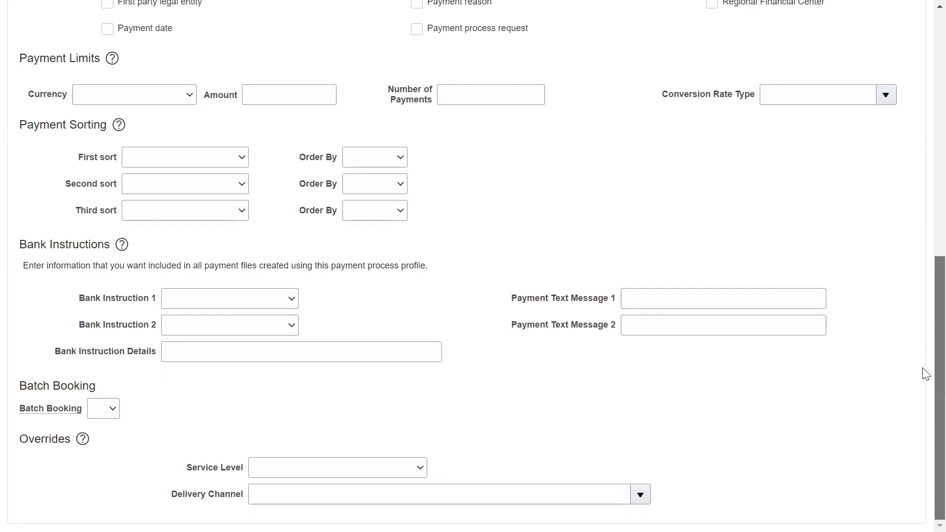
scroll(923, 340, up, 1)
drag(922, 300, 922, 140)
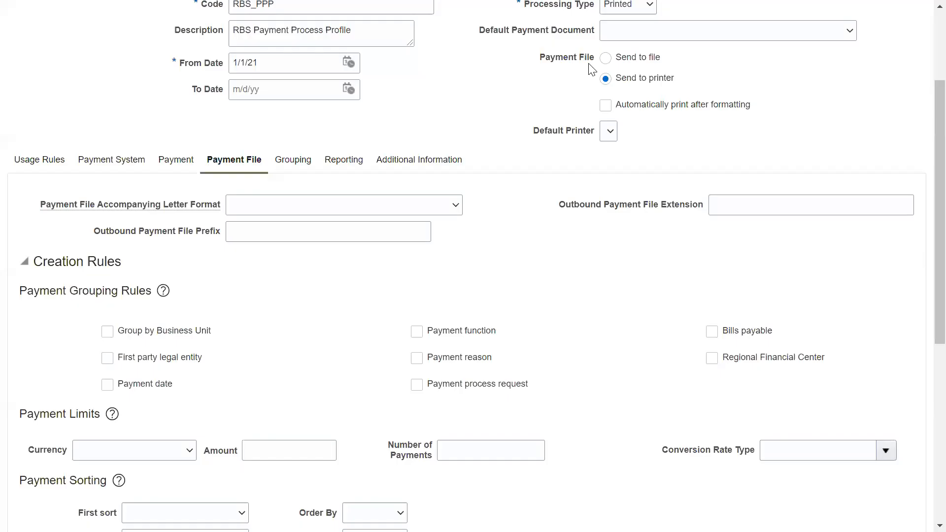
click(293, 160)
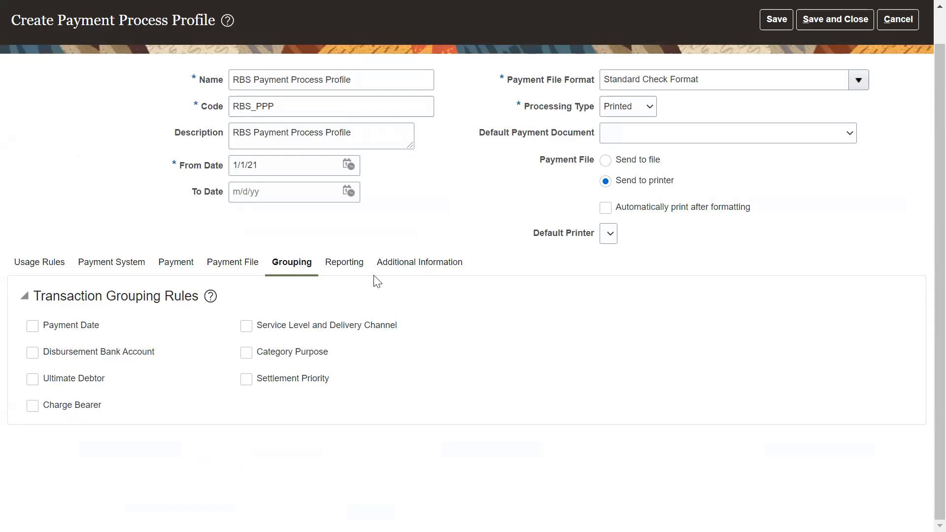
Set the payment file register's format to Payment File Register Format and submit it automatically when payments are confirmed.
click(359, 261)
click(312, 339)
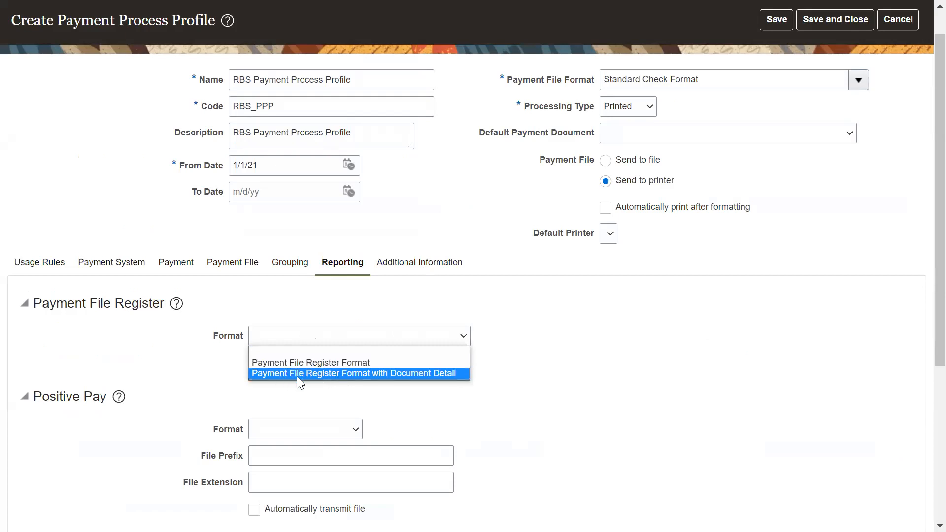
click(334, 360)
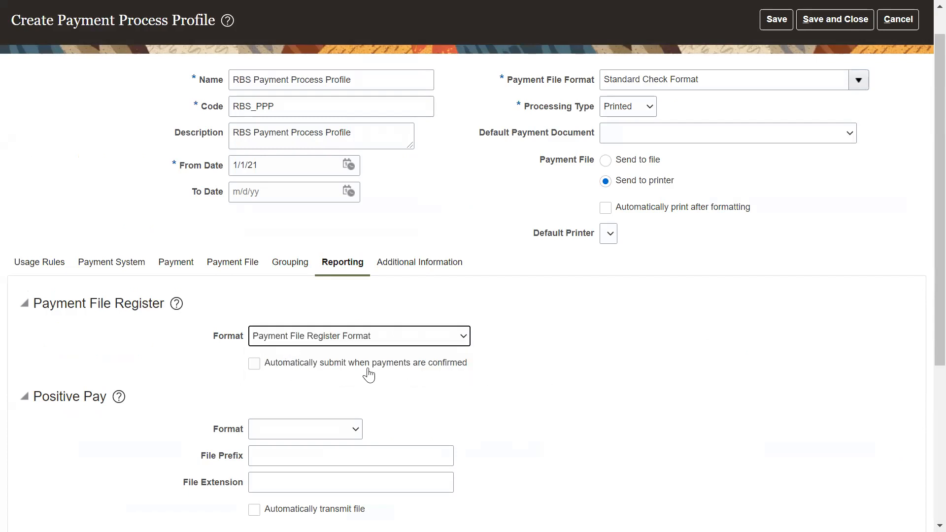
click(253, 365)
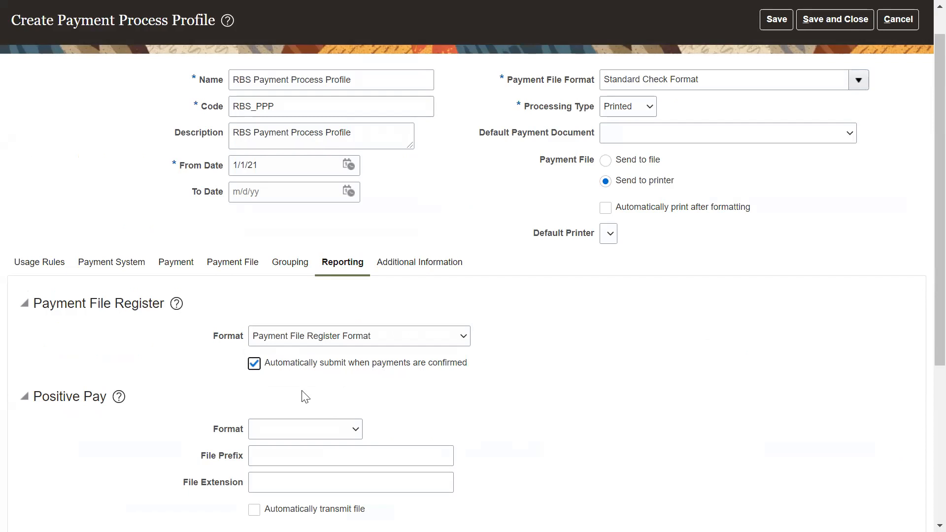
Review the Positive Pay reporting formats and the profile's additional information.
drag(34, 397, 106, 401)
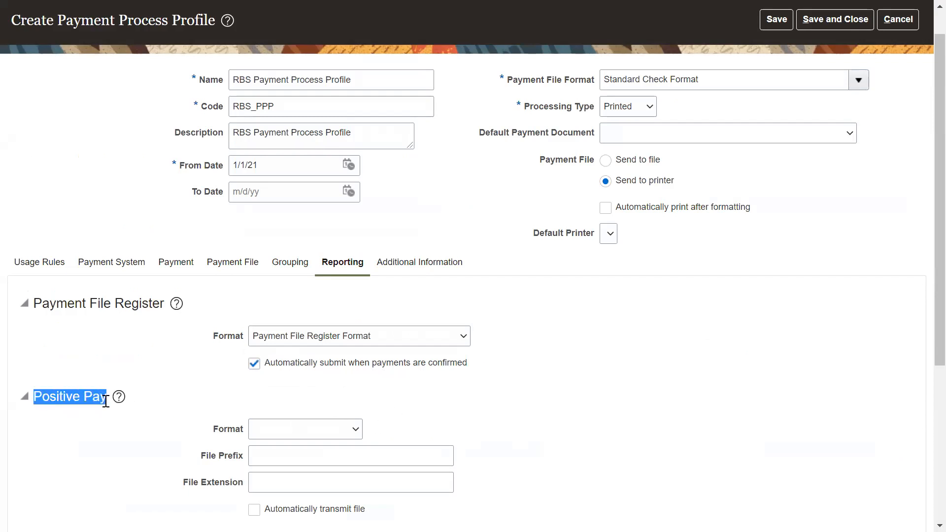
click(346, 441)
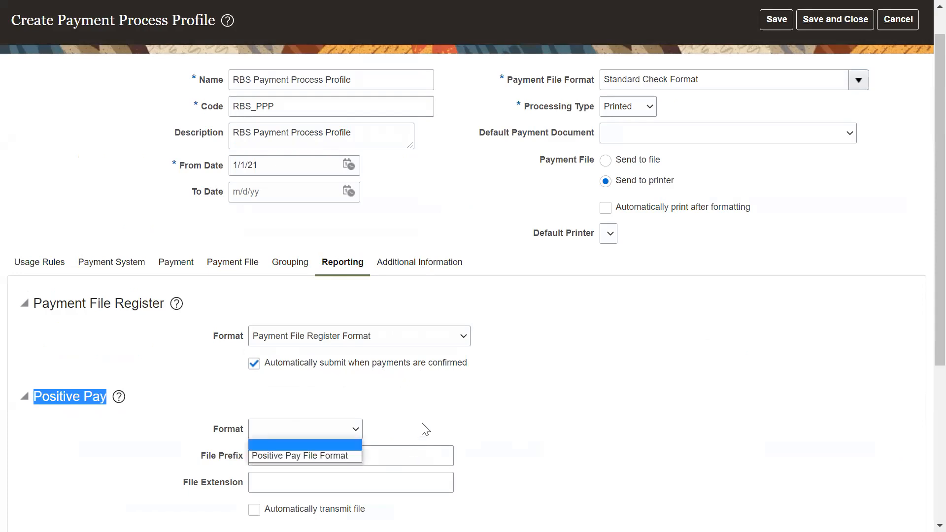
click(426, 429)
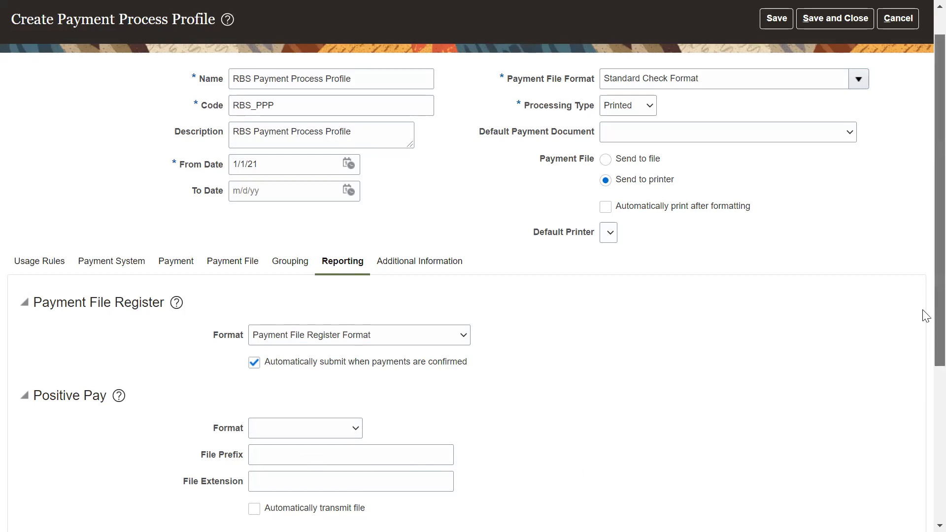
scroll(923, 316, up, 1)
click(433, 298)
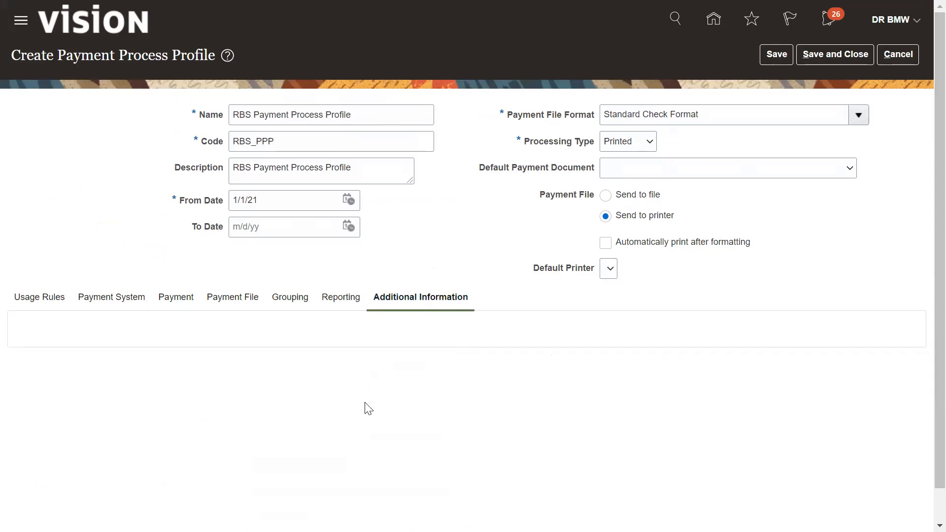
click(328, 301)
Save the payment process profile and close it, returning to Manage Payment Process Profiles.
click(774, 57)
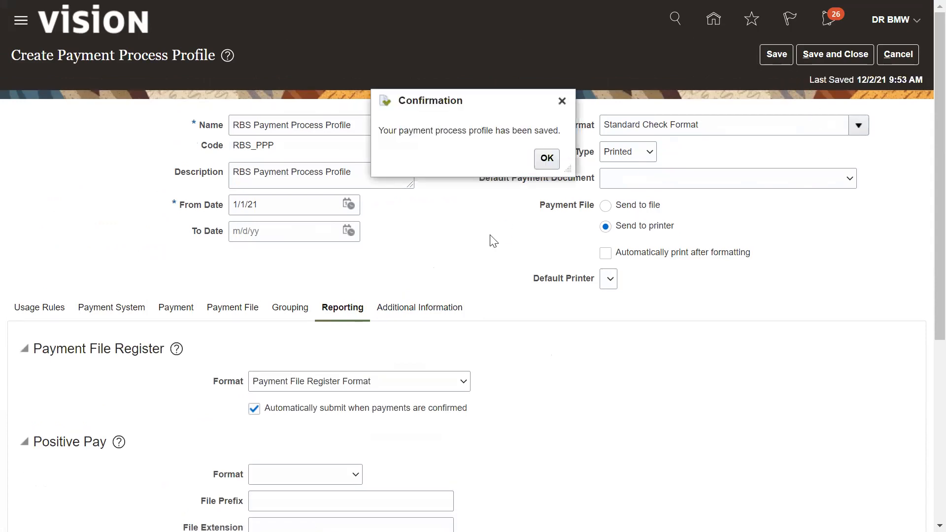
click(547, 157)
click(847, 56)
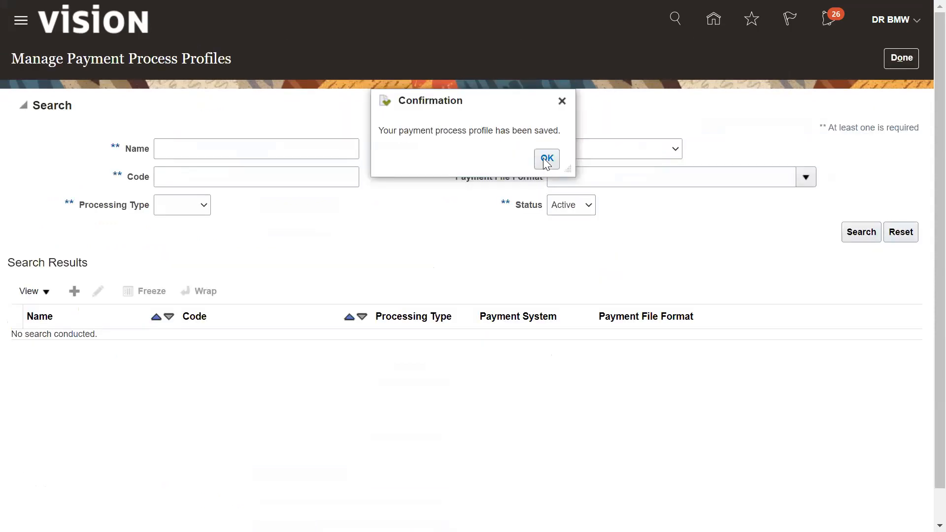
click(545, 160)
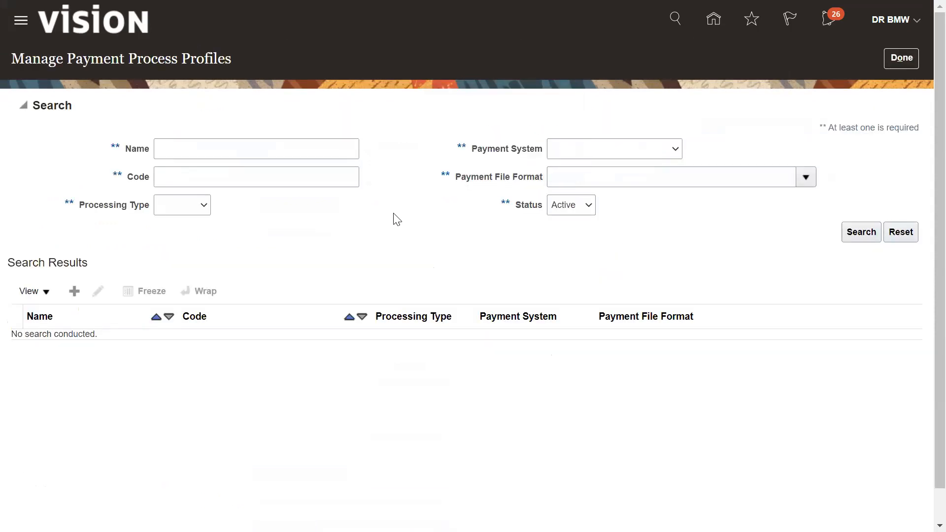